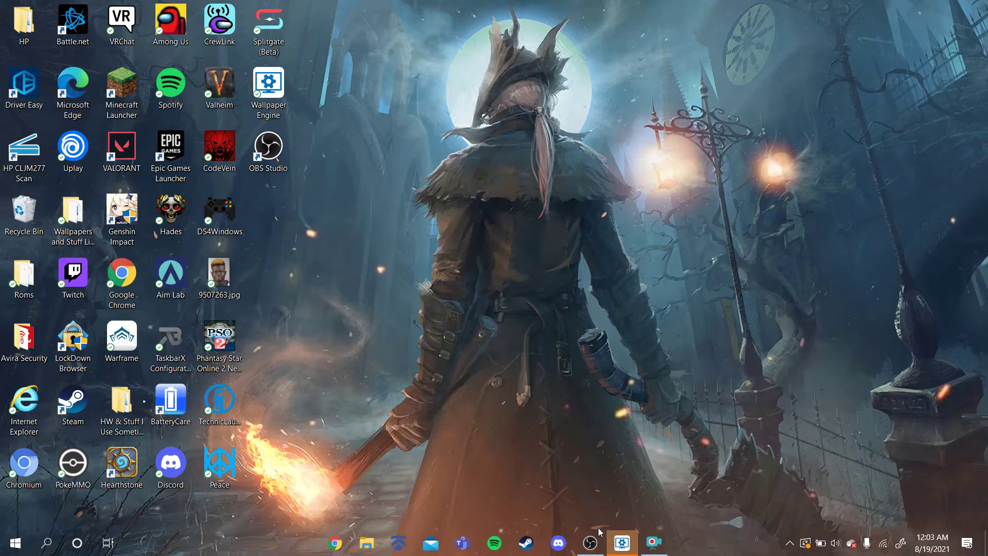
- Bring the empty OBS Studio window up, then switch to the Wallpaper Engine library
left_click(591, 543)
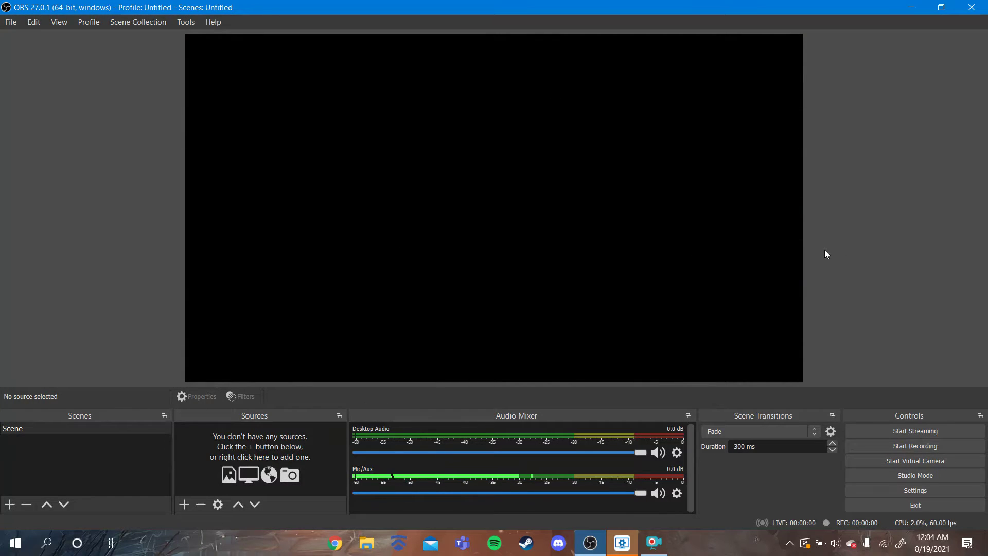
left_click(622, 545)
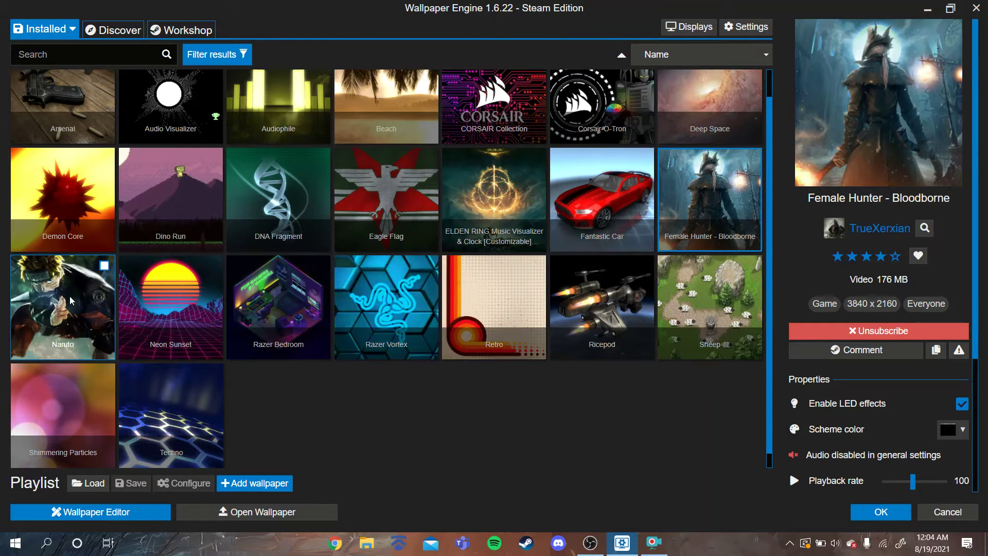
- Play the Naruto wallpaper in a pop-out window, minimize the library, then shrink and reposition the pop-out
right_click(71, 301)
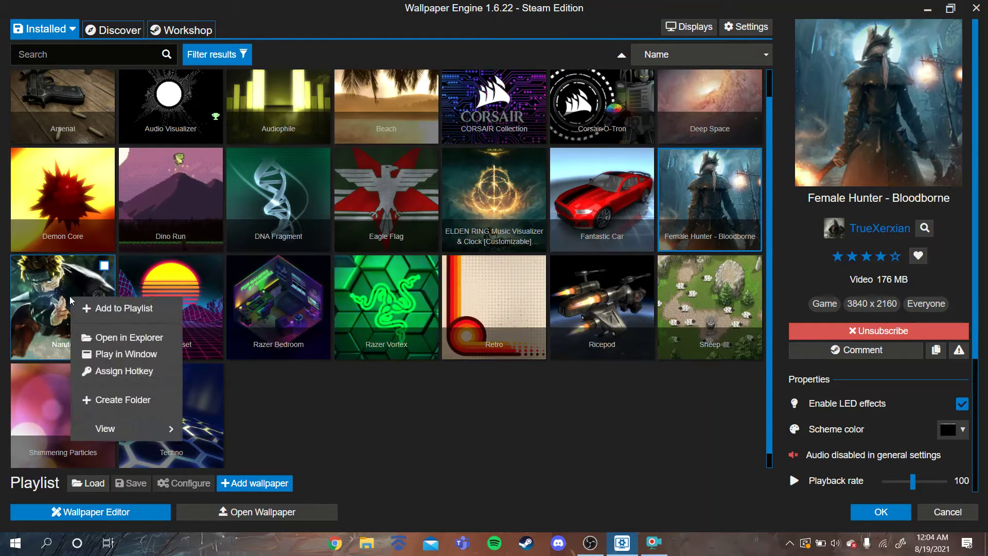
left_click(130, 357)
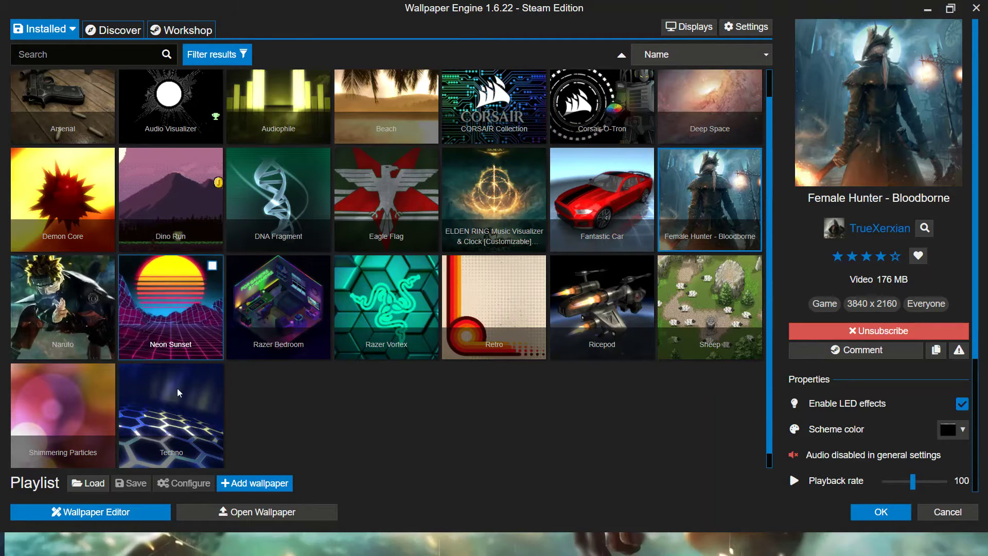
left_click(925, 7)
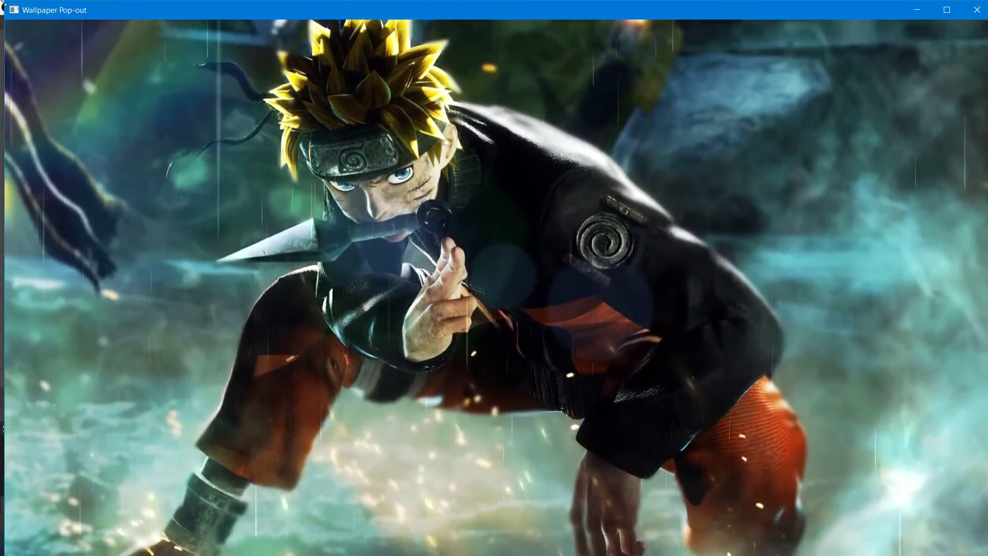
left_click_drag(4, 1, 462, 248)
left_click_drag(591, 257, 366, 106)
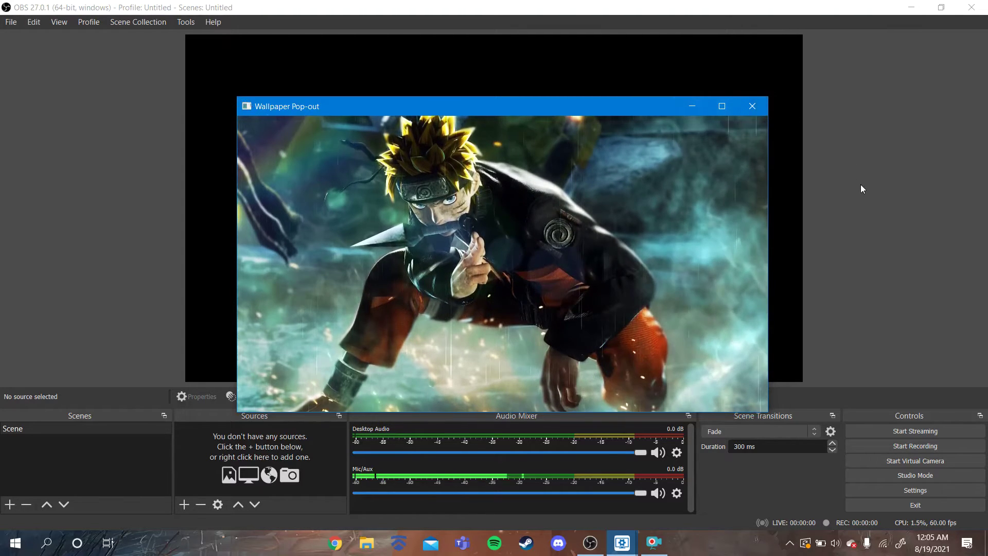
- In OBS, start adding a new Window Capture source from the Sources + menu
left_click(857, 140)
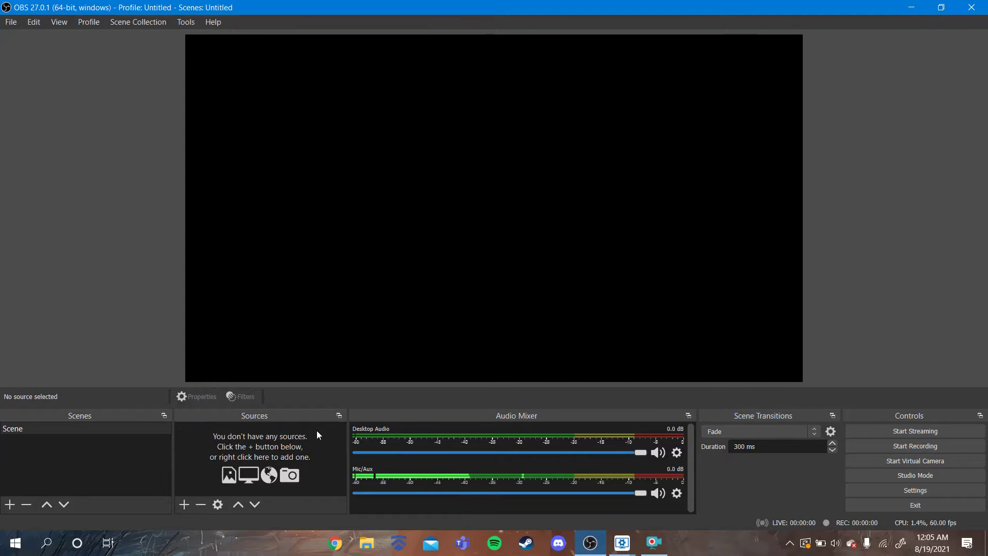
left_click(181, 502)
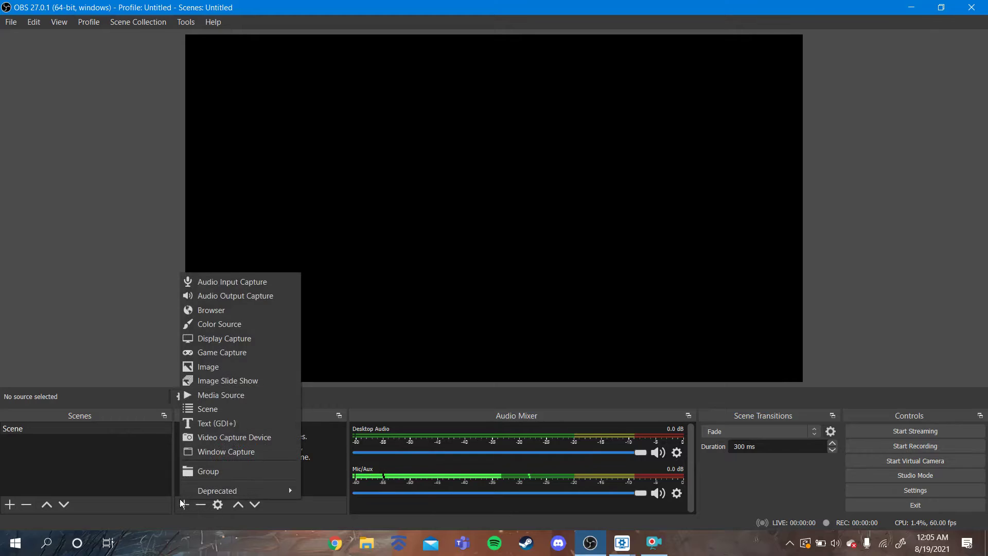
left_click(241, 452)
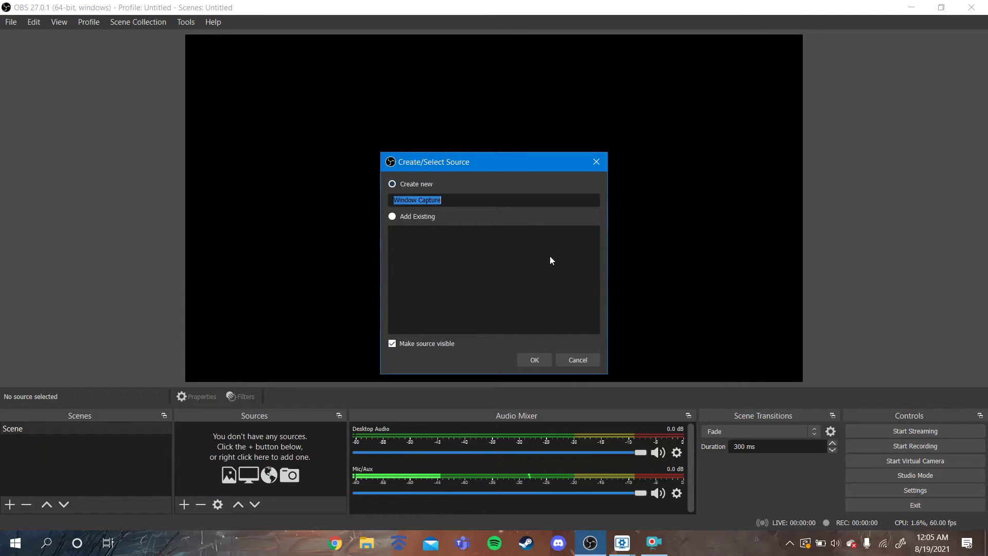
- Confirm the new Window Capture source and select [wallpaper32.exe]: Wallpaper Pop-out as its window
left_click(536, 359)
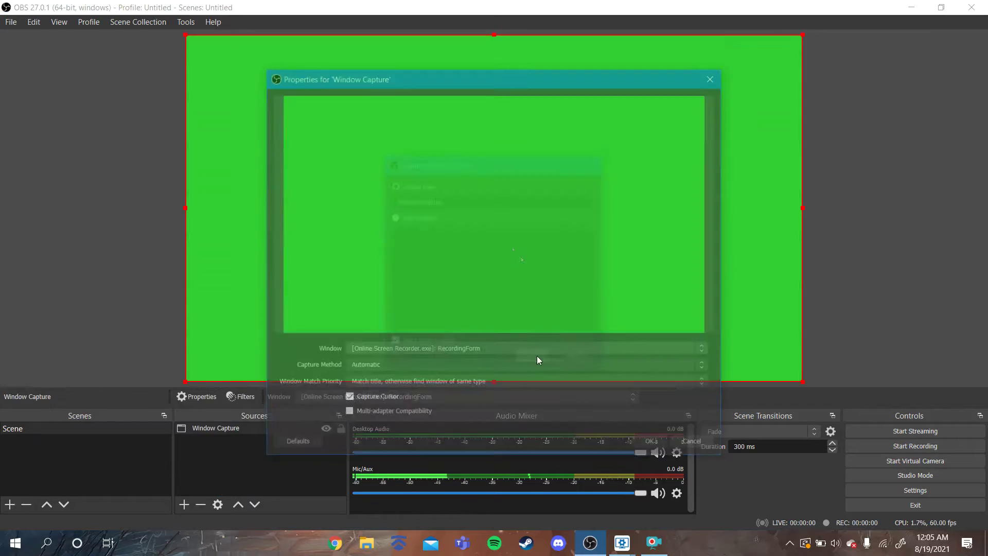
left_click(472, 351)
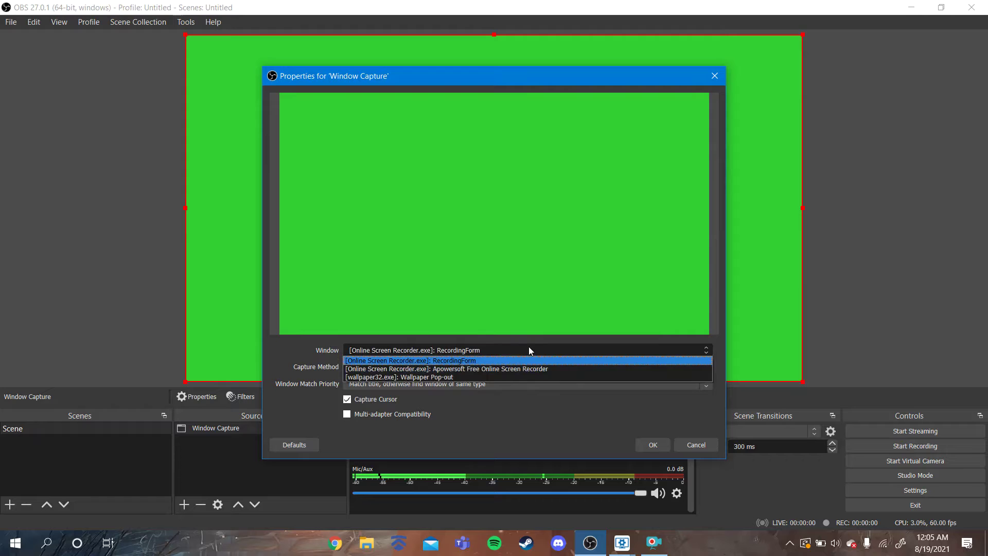
left_click(460, 379)
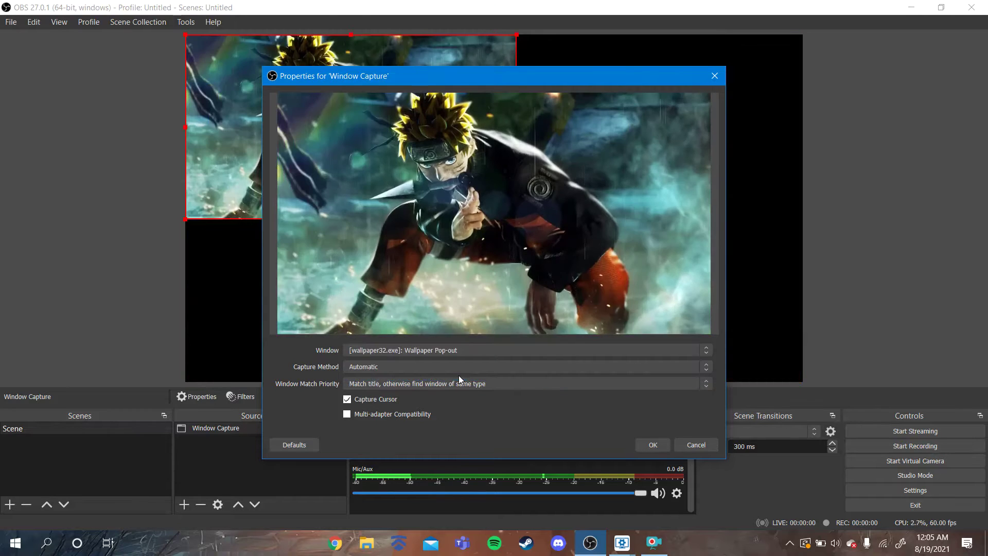
left_click(446, 350)
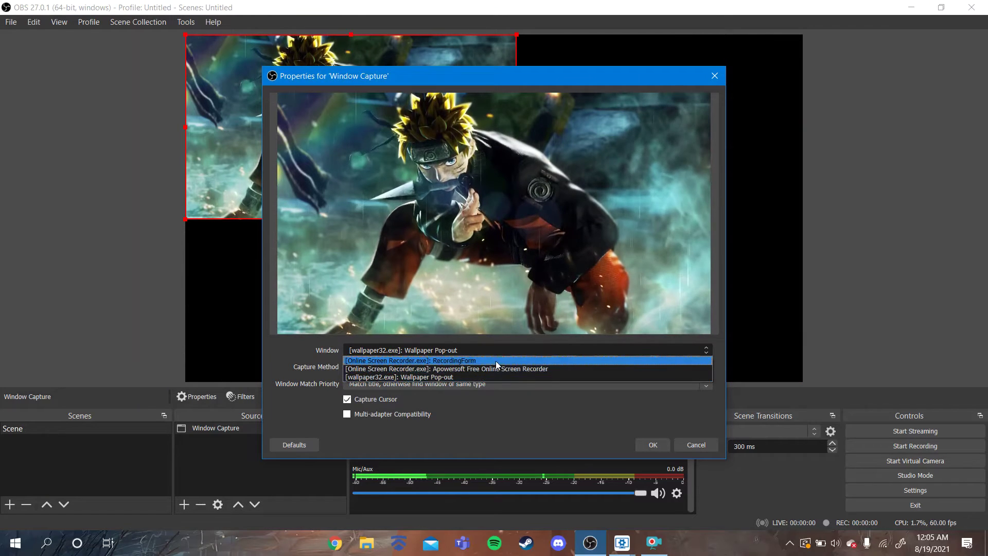
left_click(456, 377)
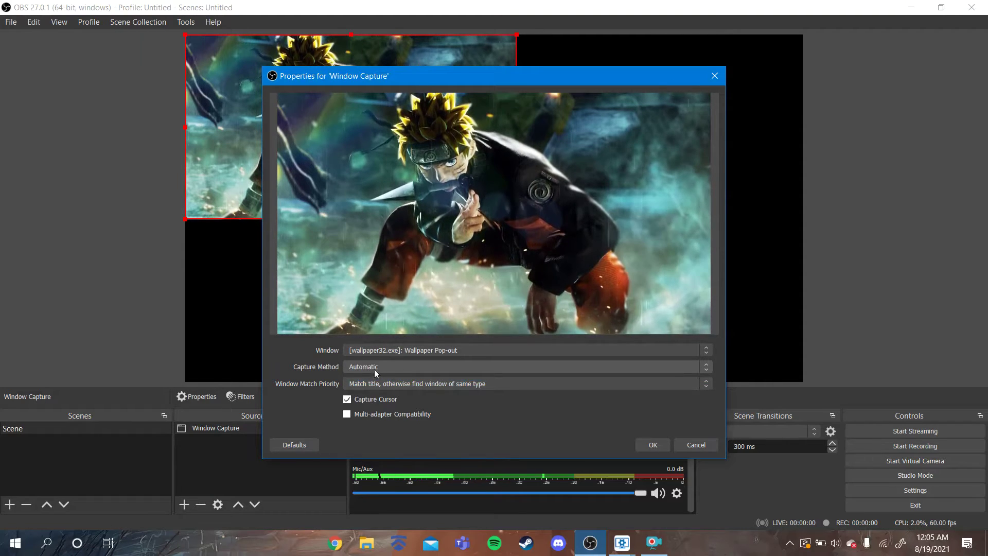
left_click(462, 349)
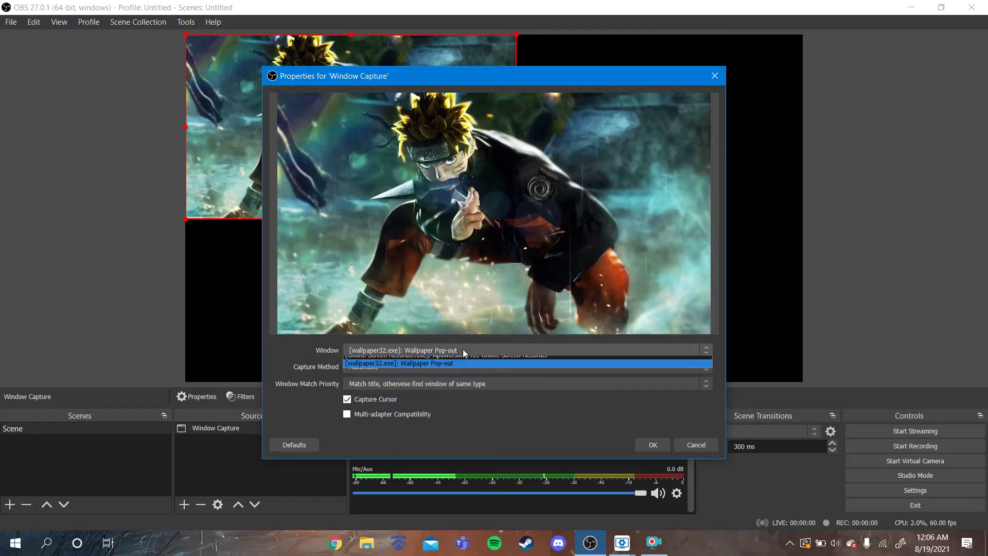
left_click(483, 350)
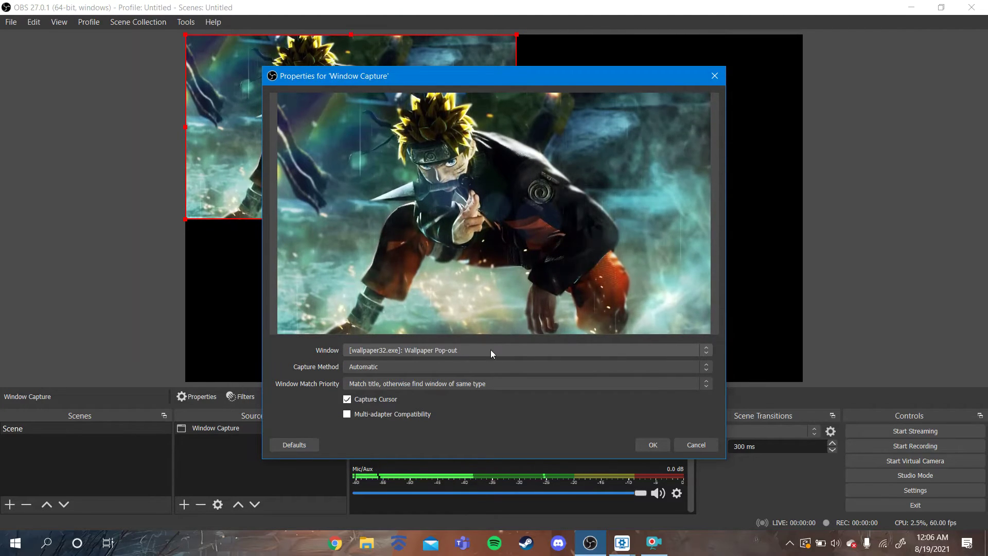
- Bring the pop-out and Wallpaper Engine forward, reopen the Naruto wallpaper's options, then confirm the capture properties
mouse_move(625, 543)
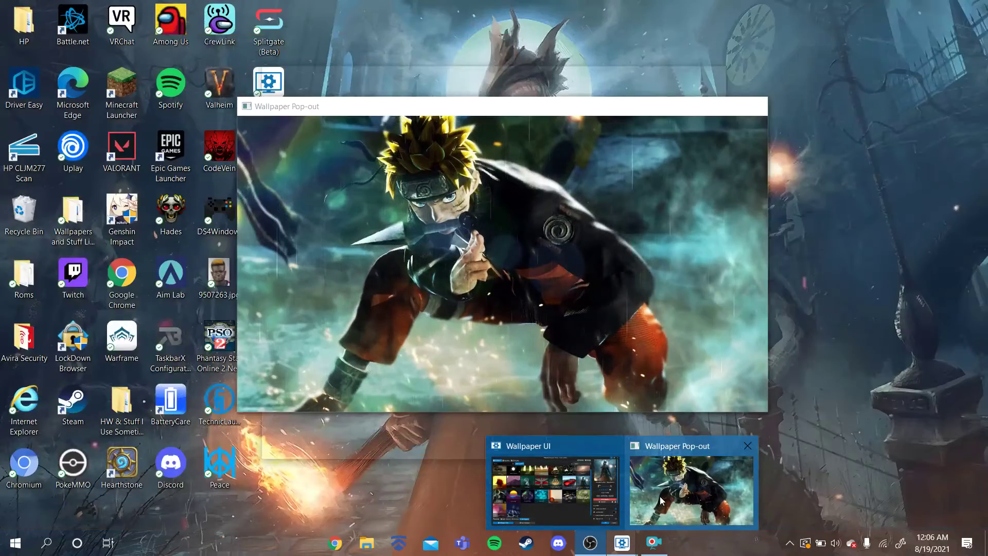
left_click(663, 501)
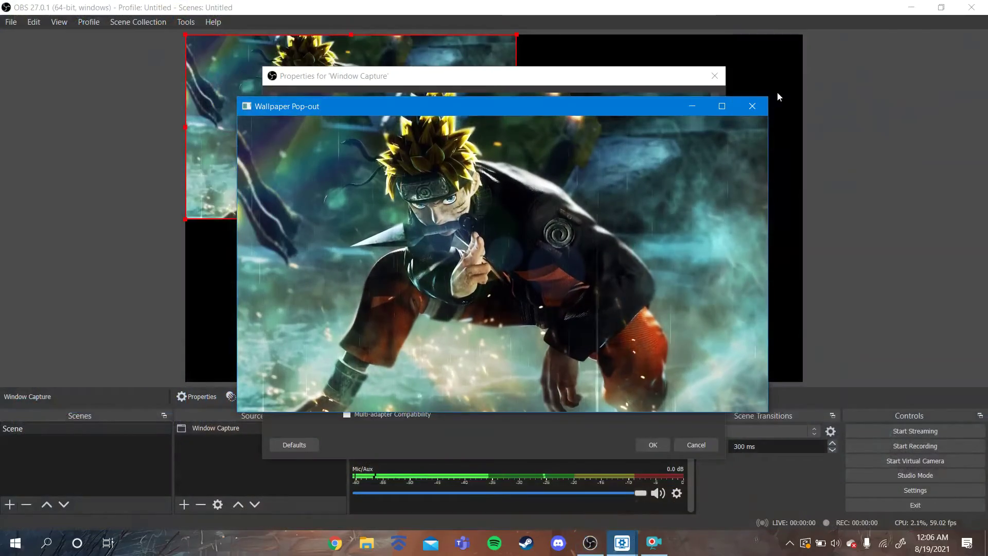
mouse_move(622, 543)
left_click(581, 514)
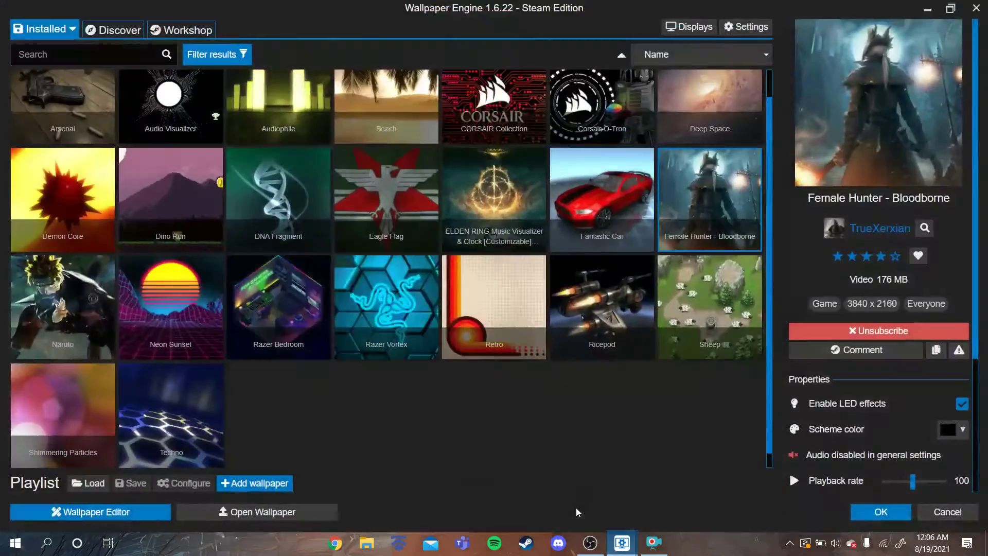
right_click(54, 308)
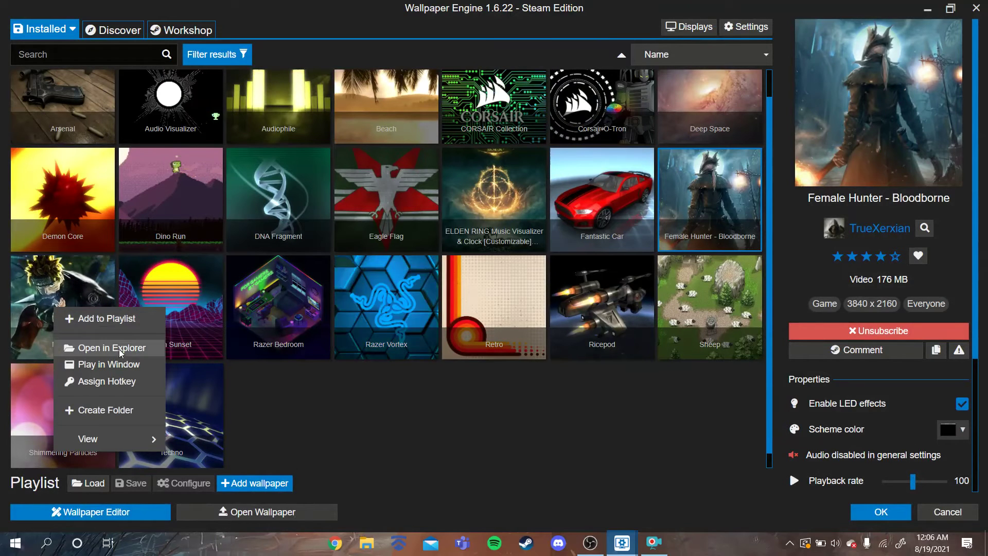
left_click(132, 372)
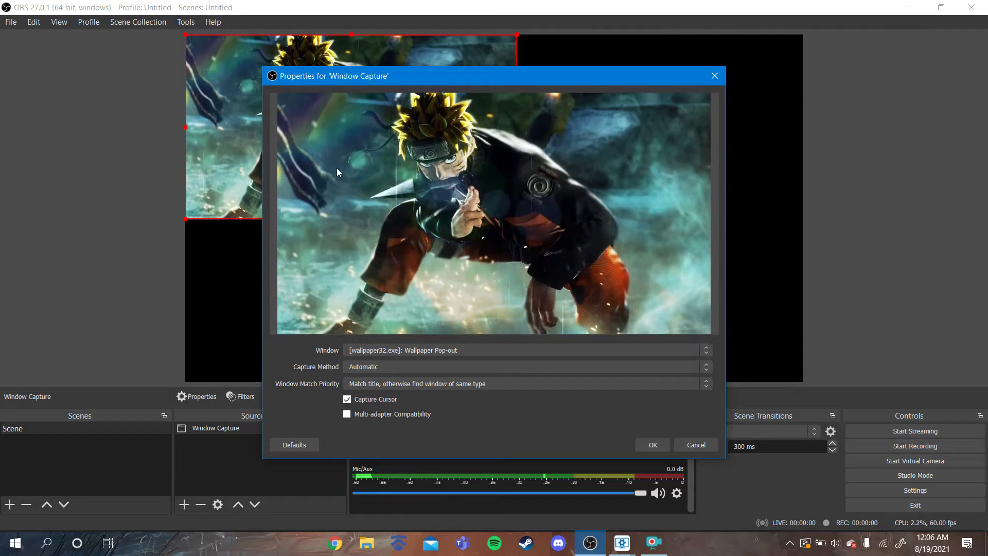
left_click(653, 445)
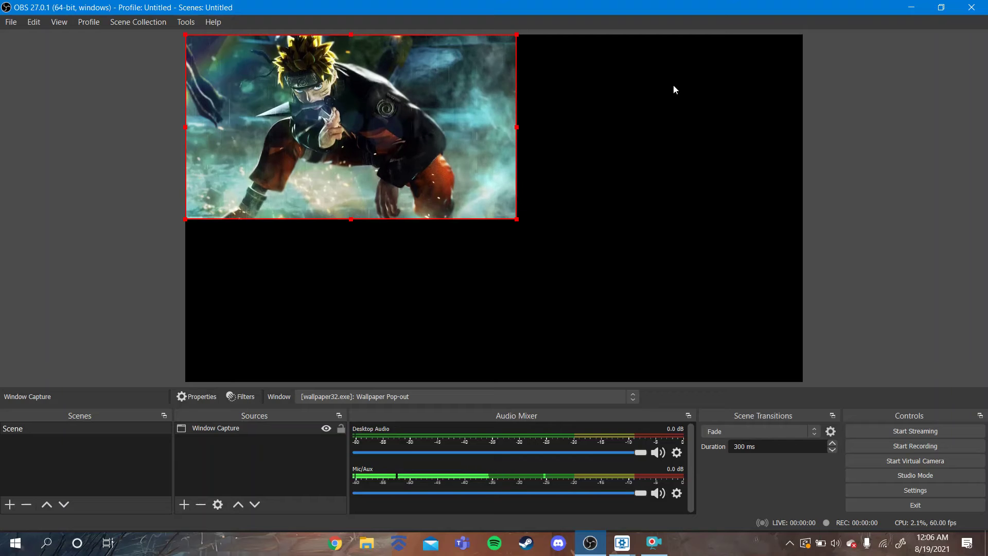
- Snap the Naruto capture to the canvas's top-left corner and scale it to about two-thirds size
left_click_drag(290, 100, 329, 121)
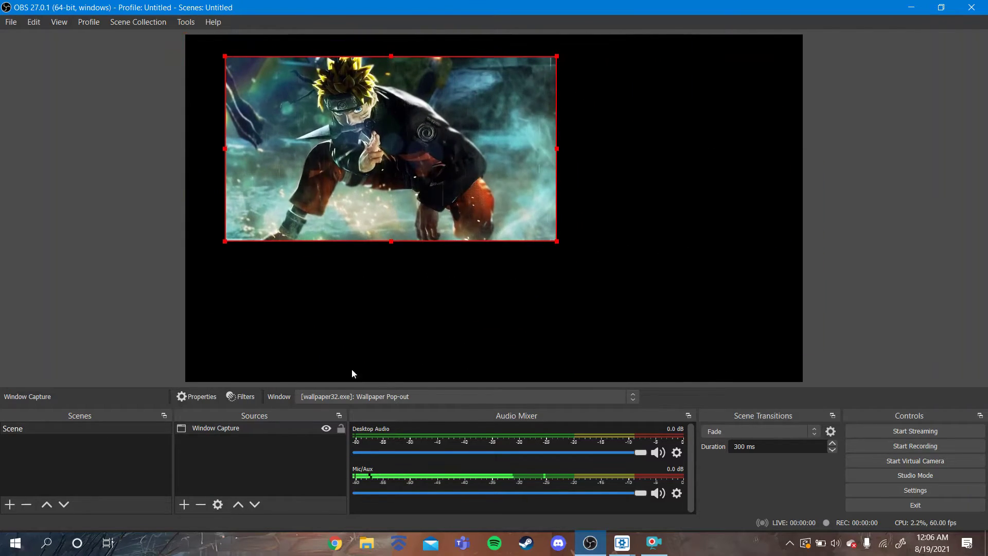
left_click_drag(436, 117, 411, 113)
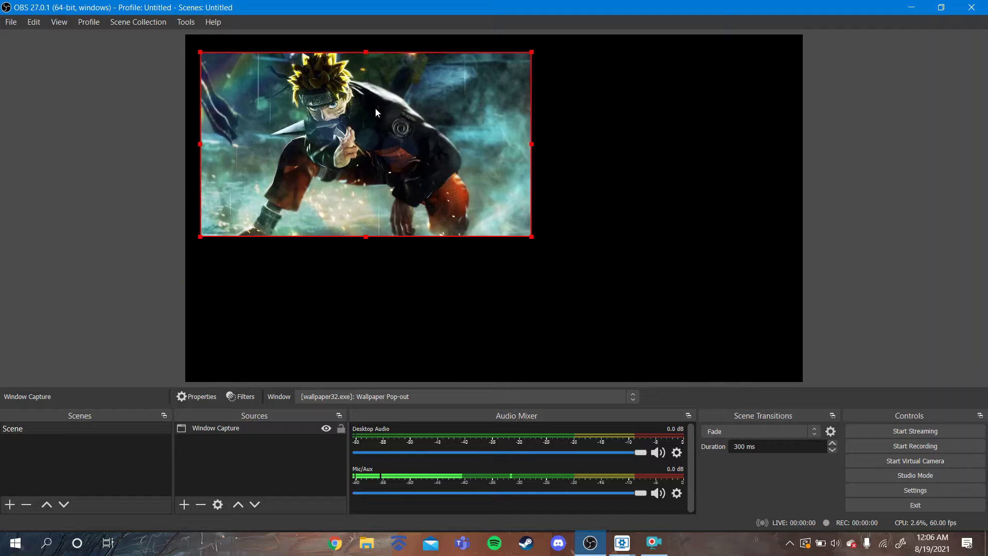
left_click_drag(320, 80, 305, 63)
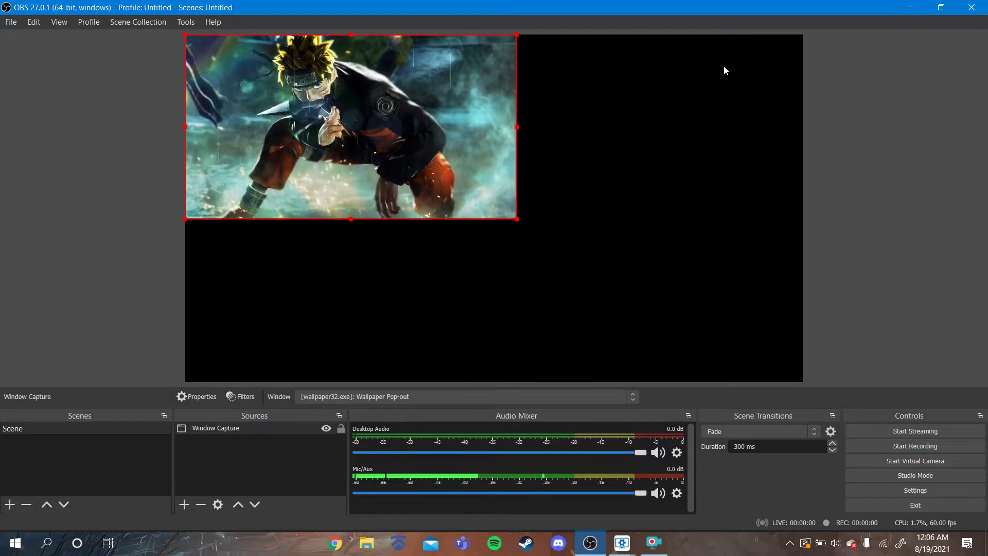
left_click_drag(514, 217, 804, 276)
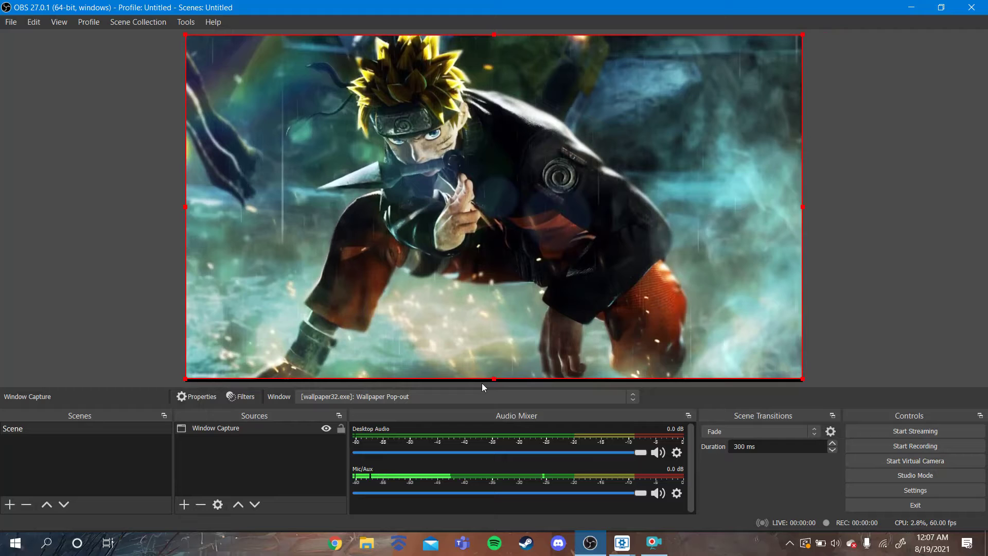
left_click(853, 292)
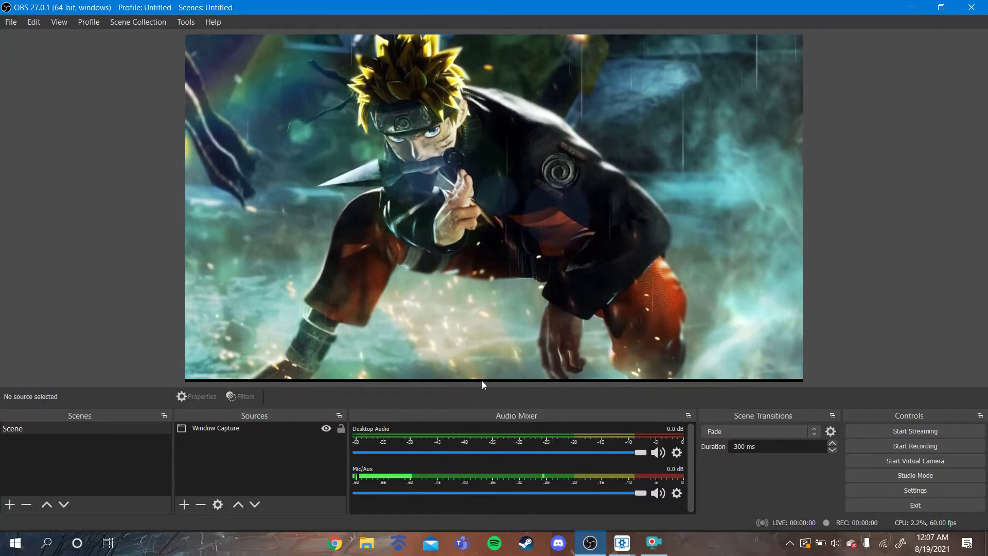
left_click(517, 372)
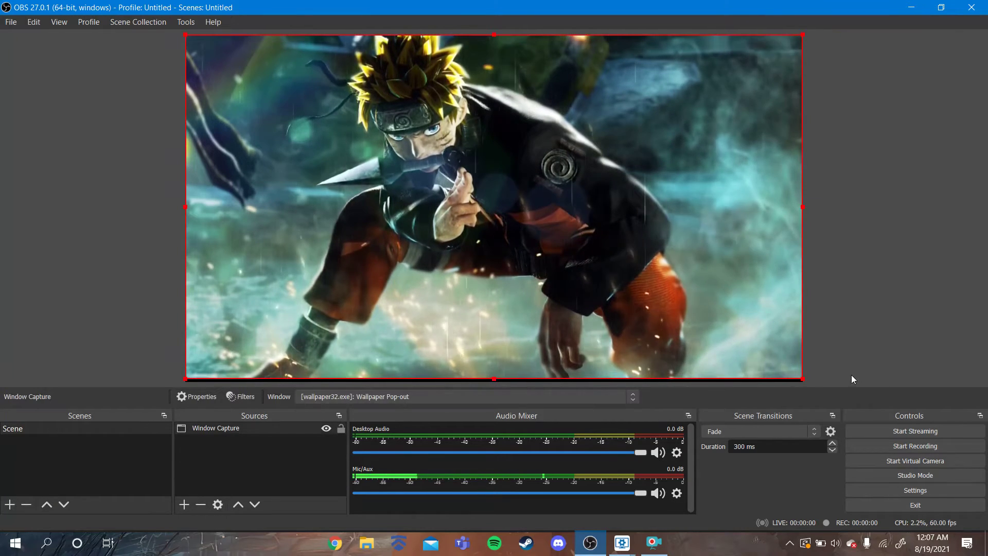
left_click_drag(802, 379, 592, 261)
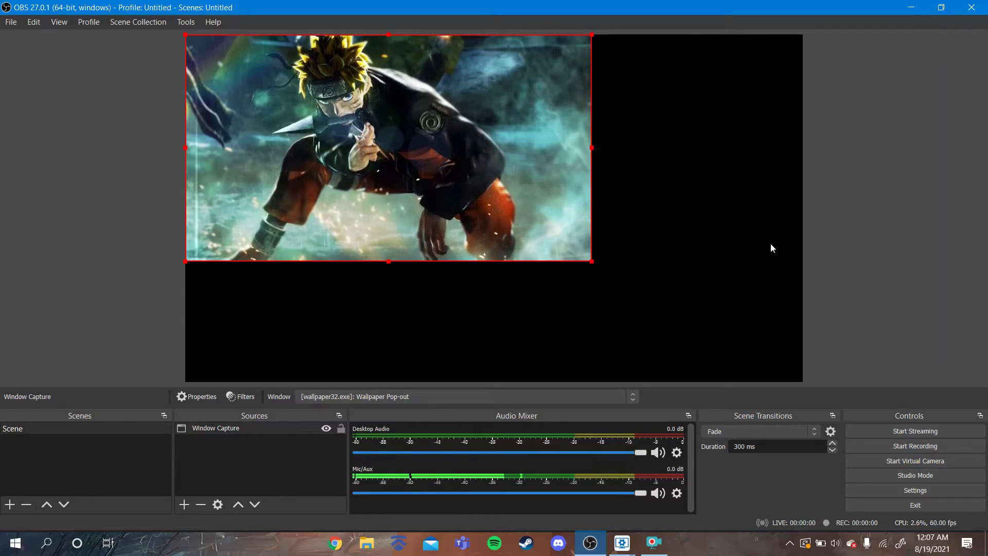
- In Settings > Video, keep 1920x1080 base and output resolution and apply with OK
left_click(11, 21)
mouse_move(34, 21)
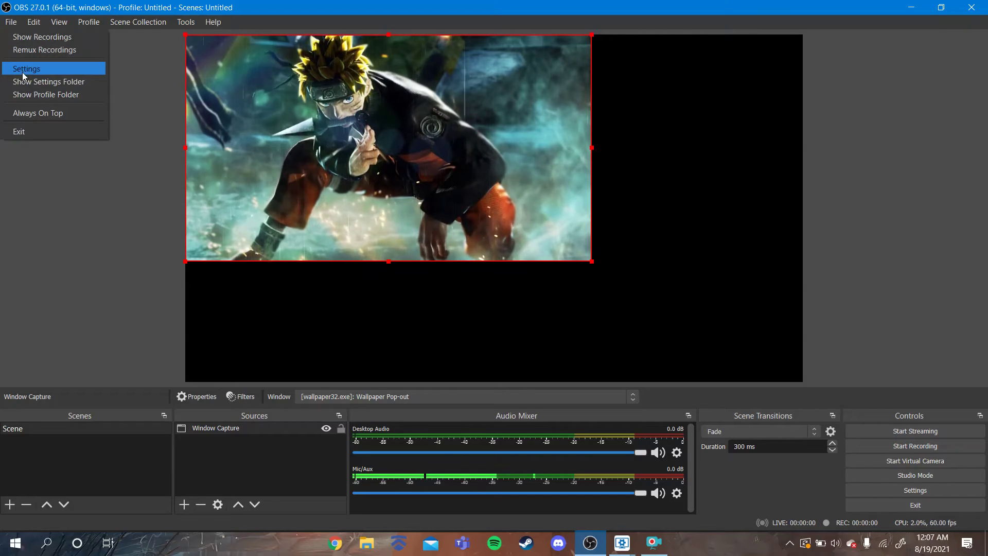
left_click(23, 72)
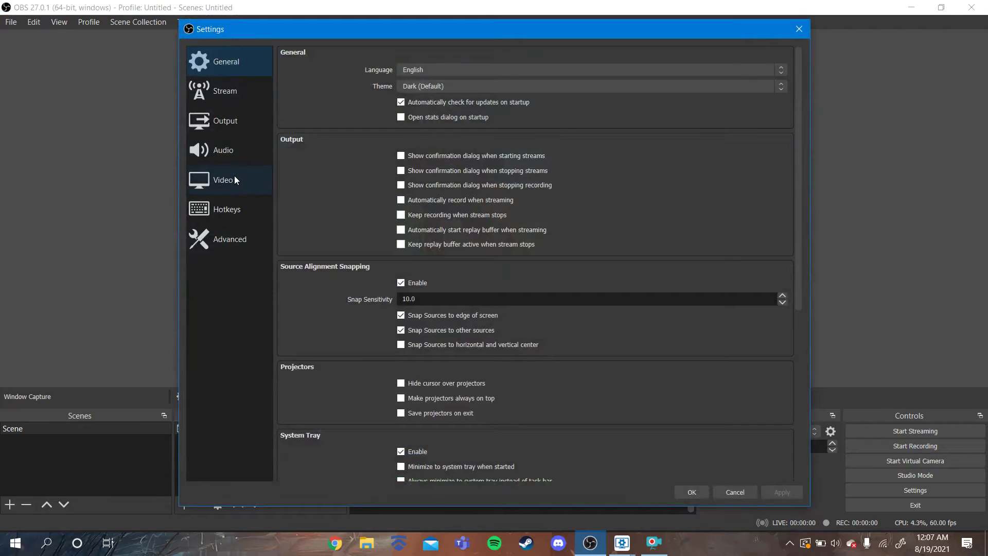
left_click(233, 177)
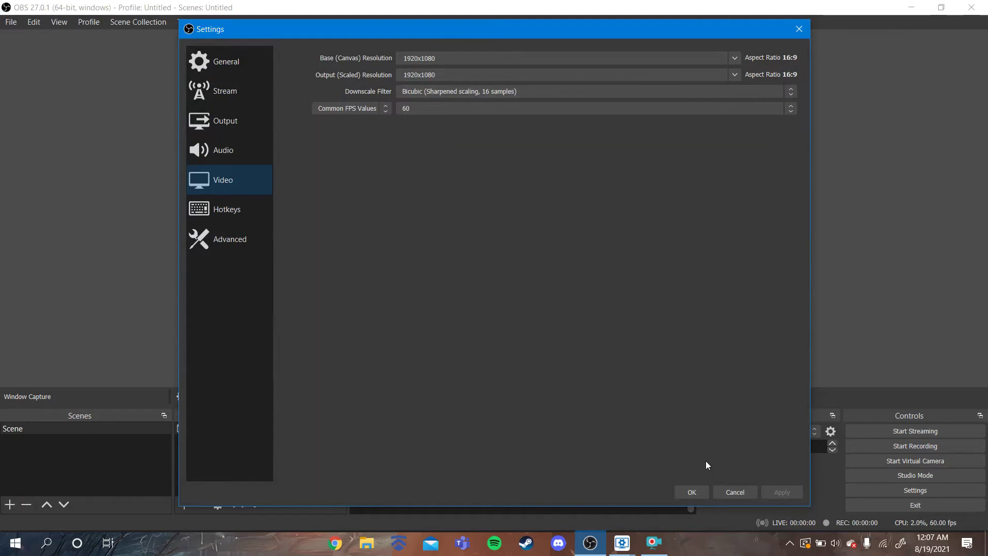
left_click(689, 492)
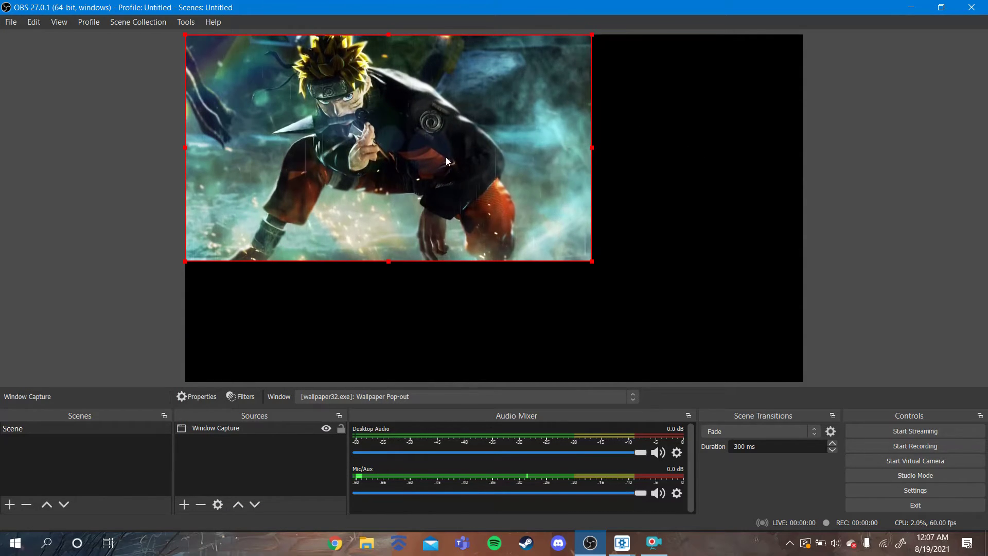
- Use Edit Transform to size the Naruto capture to 1920 × 1080 and snap it to the top-left corner
left_click_drag(451, 164, 469, 180)
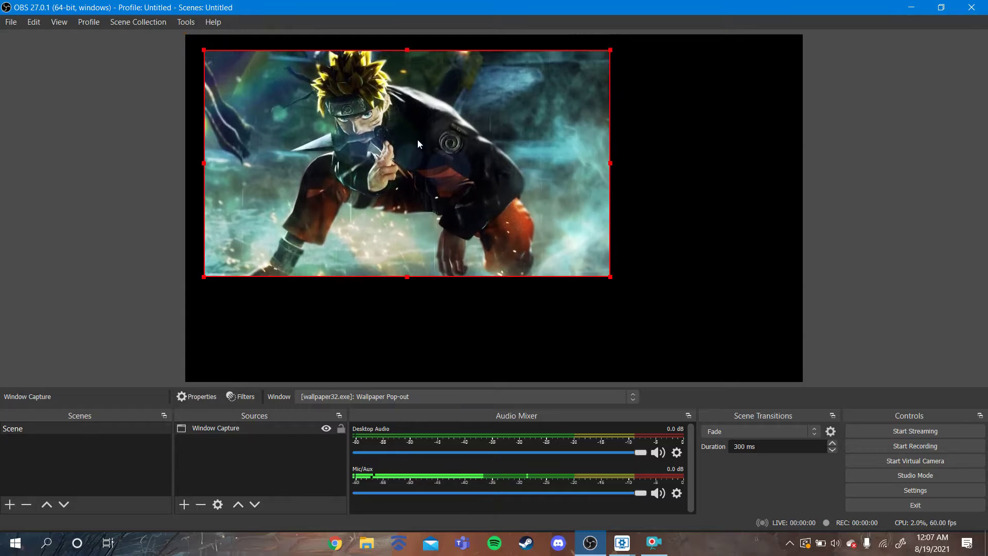
right_click(388, 163)
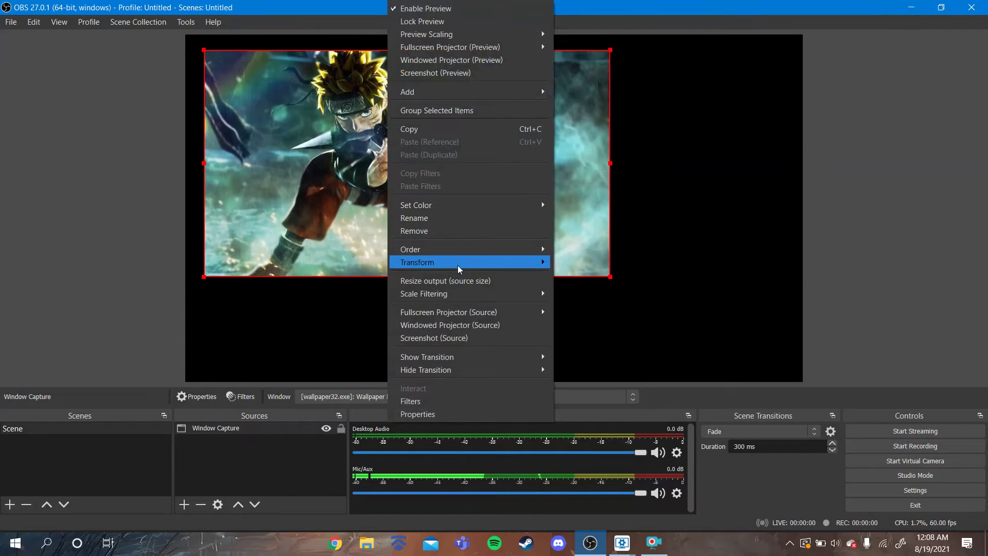
mouse_move(515, 263)
left_click(557, 264)
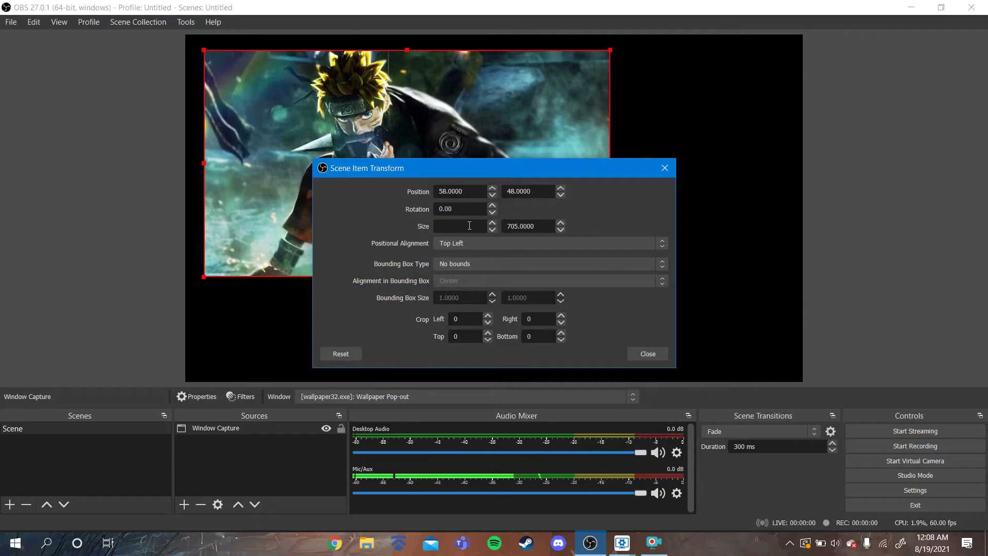
type("1920")
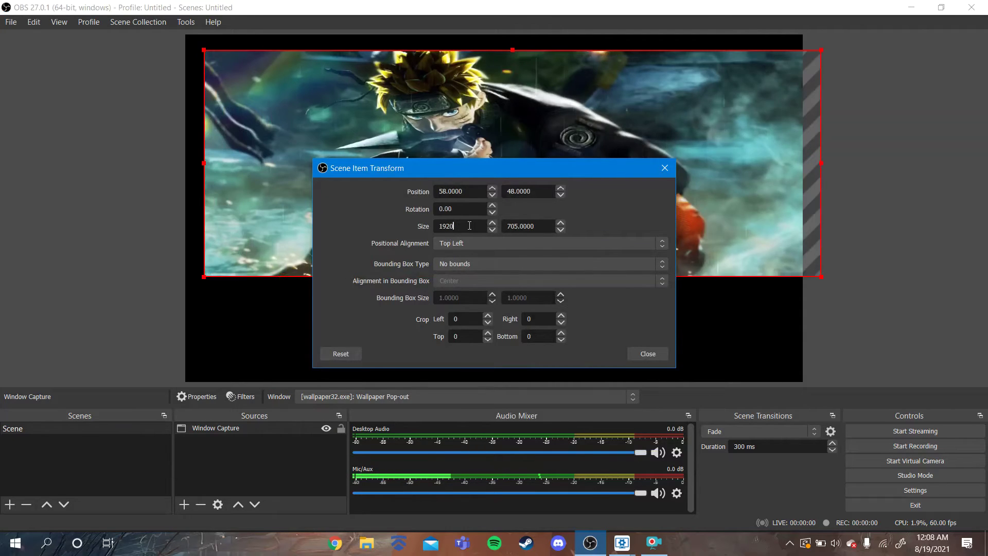
left_click(524, 230)
key("ctrl+a")
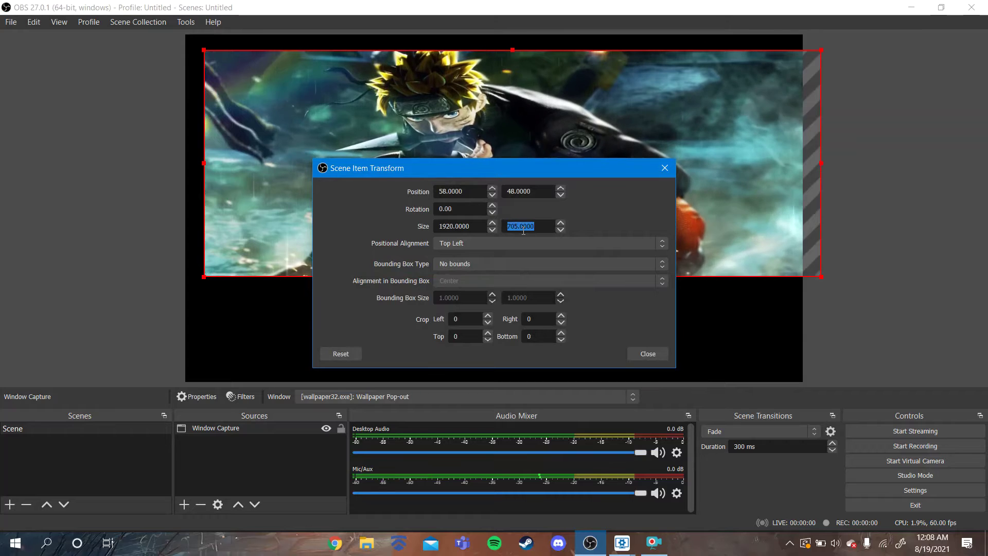
key("BackSpace")
type("1080")
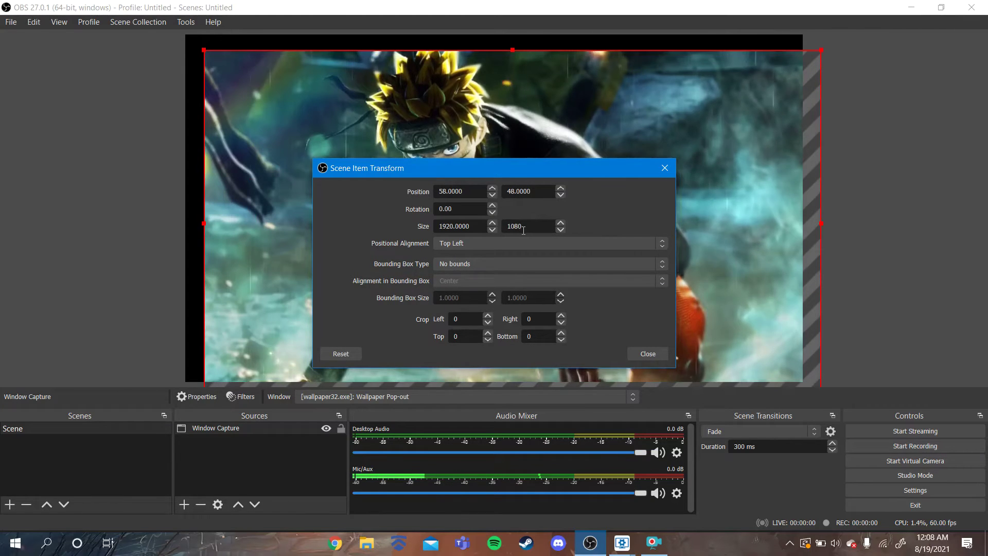
key("Return")
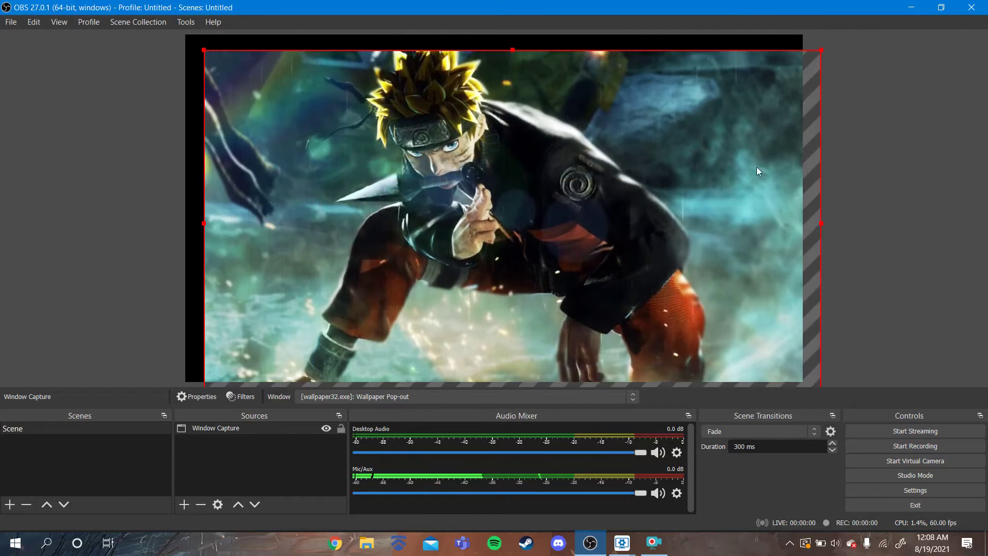
left_click_drag(579, 230, 562, 215)
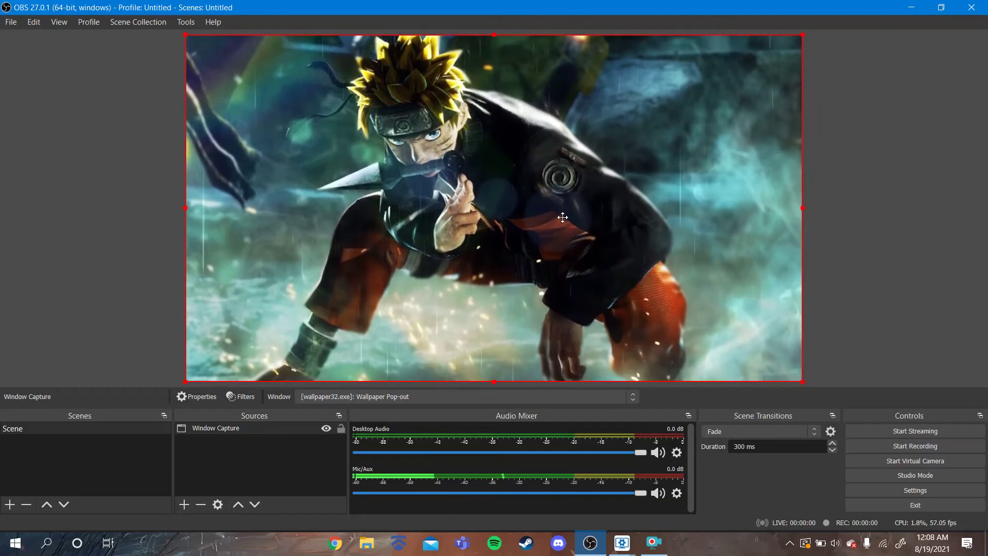
- Deselect the Naruto window capture by clicking empty space in the preview
left_click(897, 280)
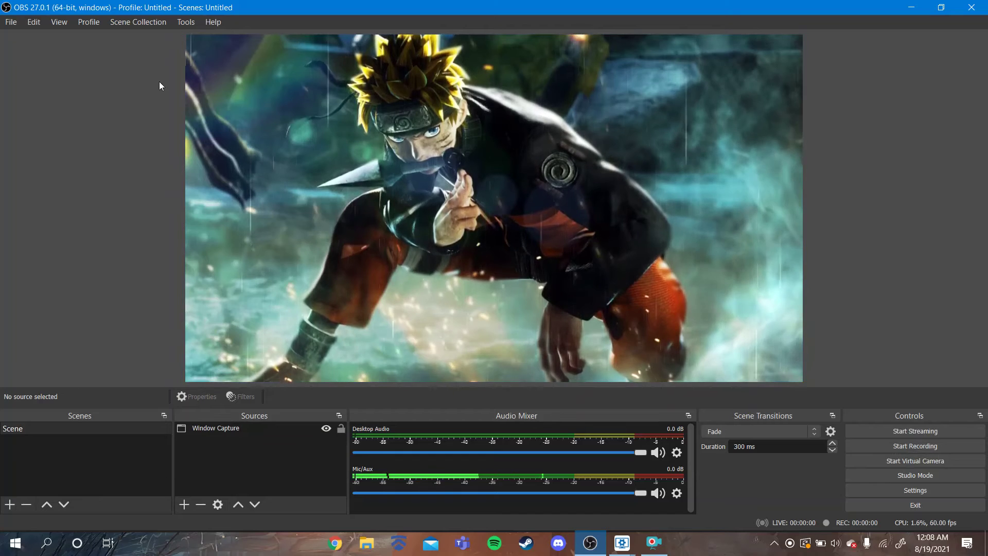
left_click(13, 22)
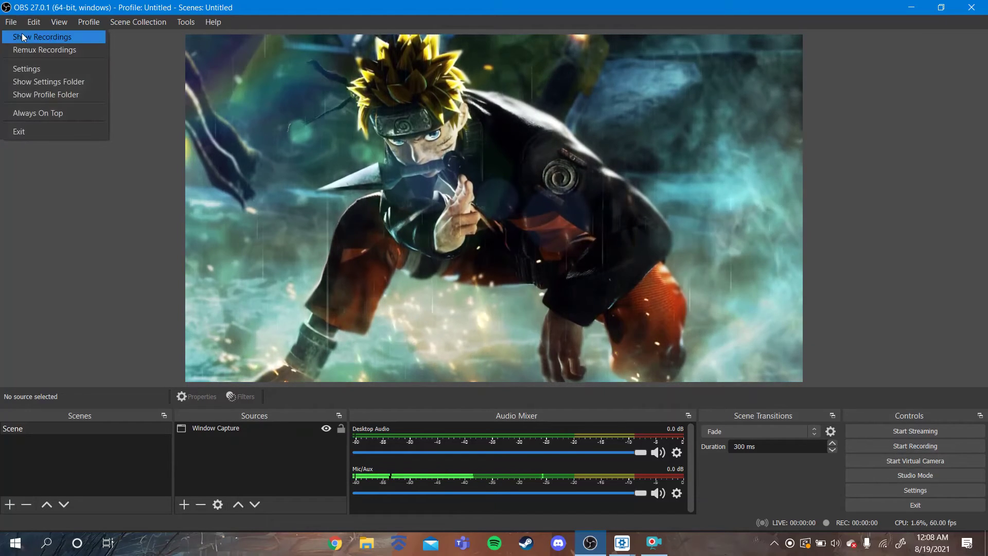
left_click(23, 38)
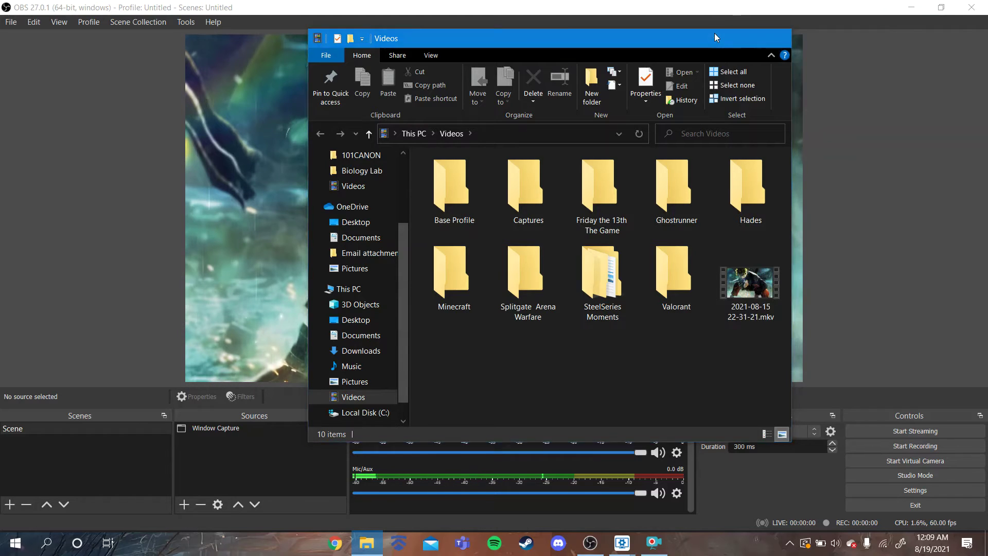
left_click(715, 34)
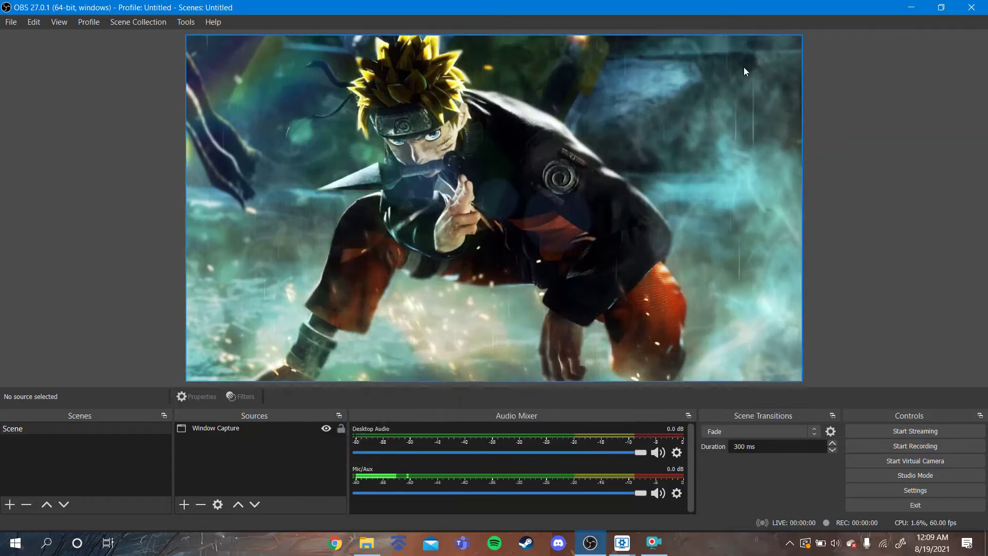
left_click(366, 543)
left_click(747, 293)
double_click(747, 292)
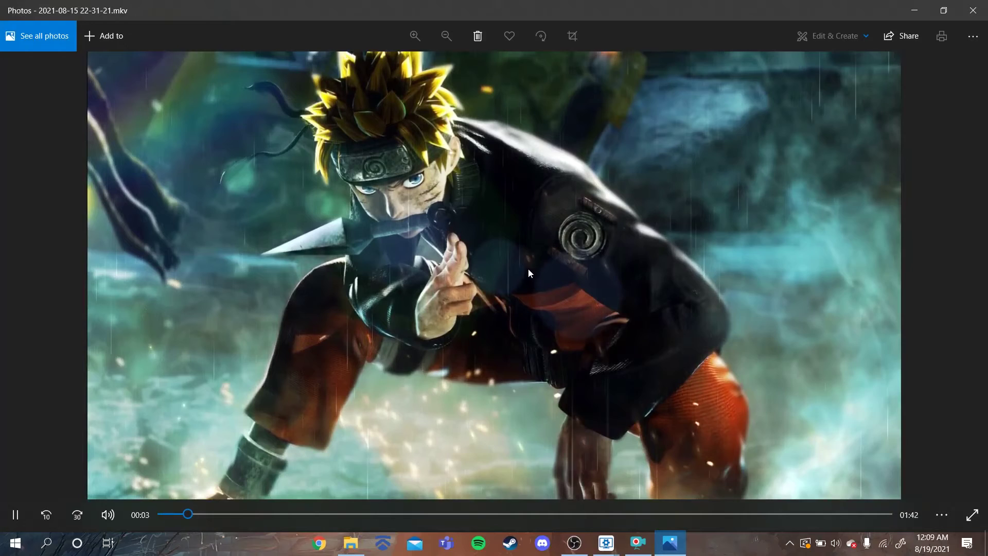
- Play the recording maximized in Windows Media Player instead, closing the Photos app
left_click(915, 10)
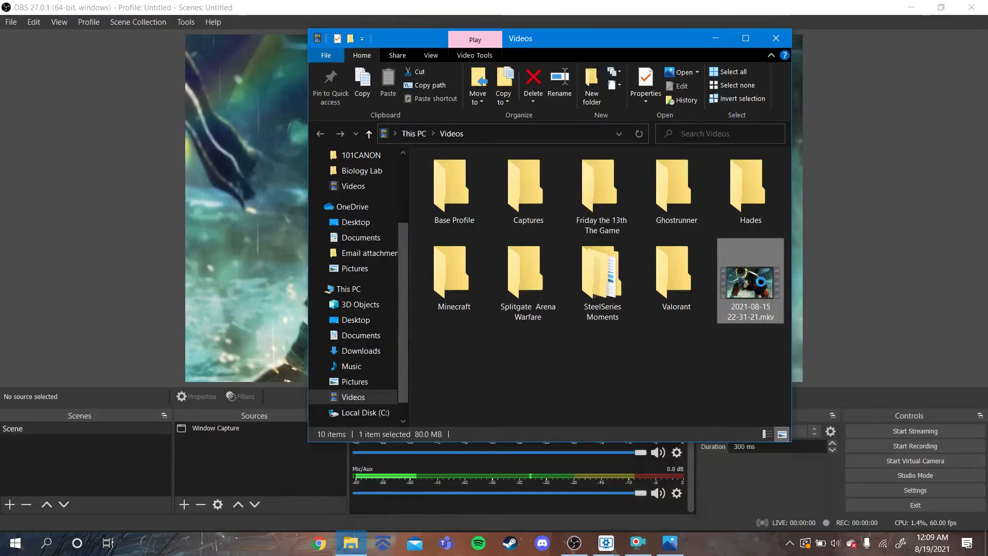
right_click(746, 308)
mouse_move(802, 74)
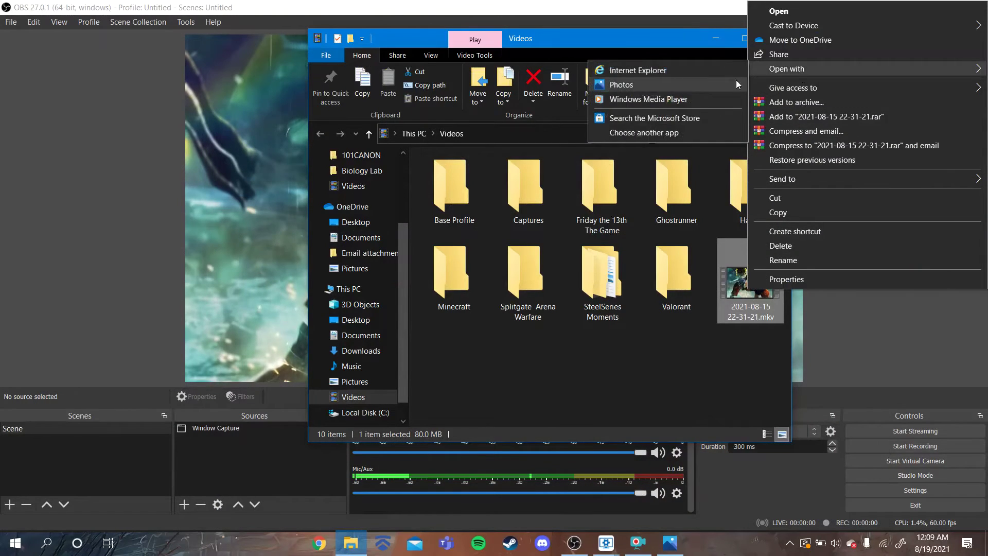
left_click(671, 99)
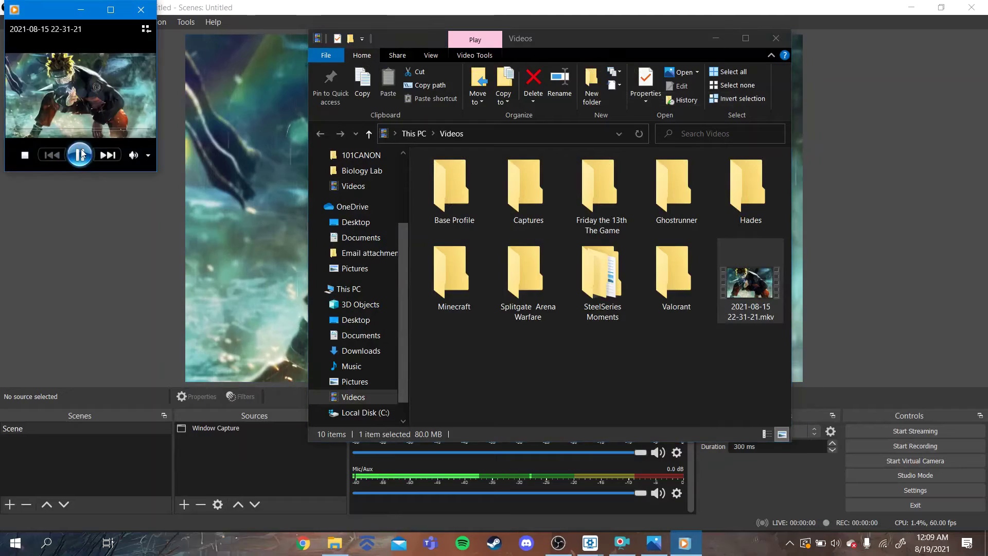
left_click(111, 9)
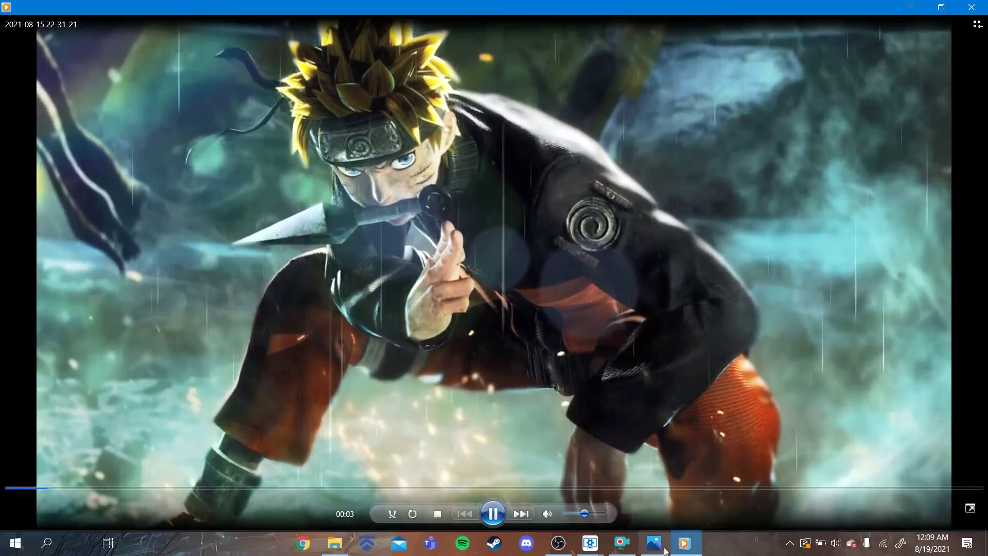
left_click(913, 9)
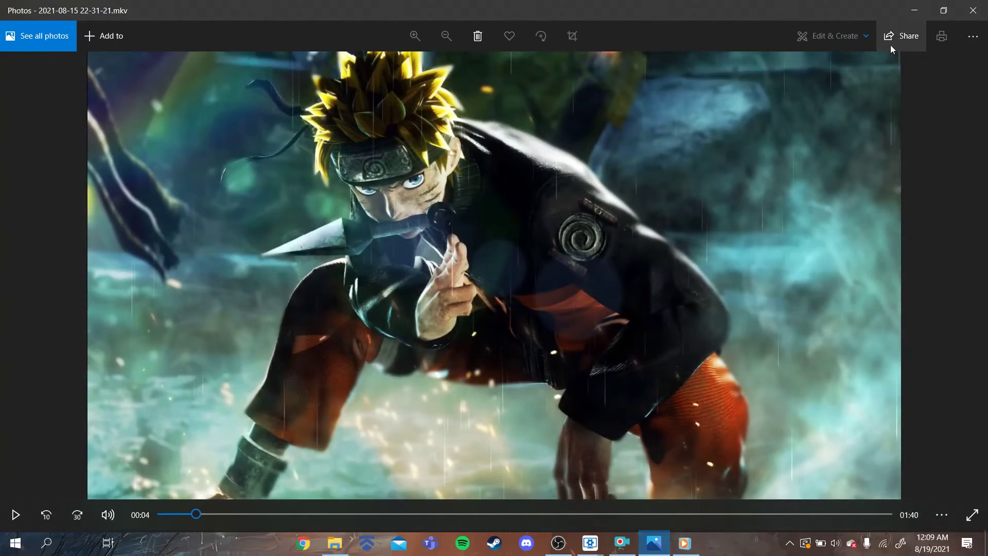
left_click(975, 13)
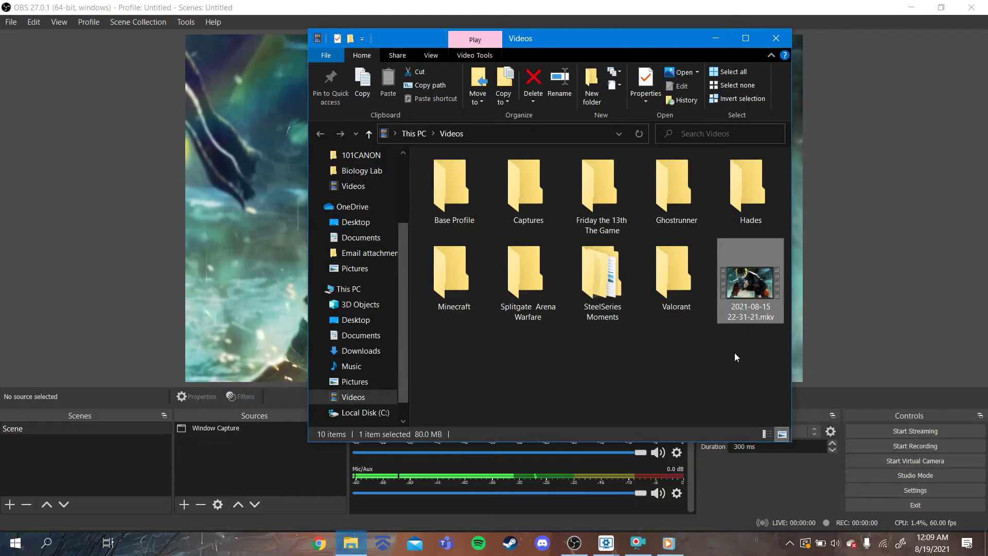
key("Return")
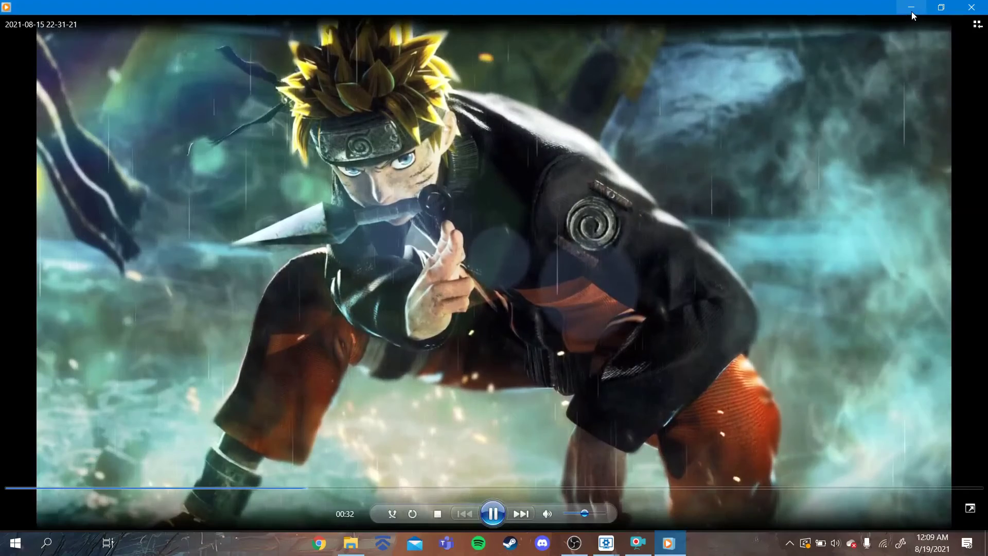
- Go to youtube.com in Chrome to view the Naruto upload, then return to the playing recording
left_click(319, 543)
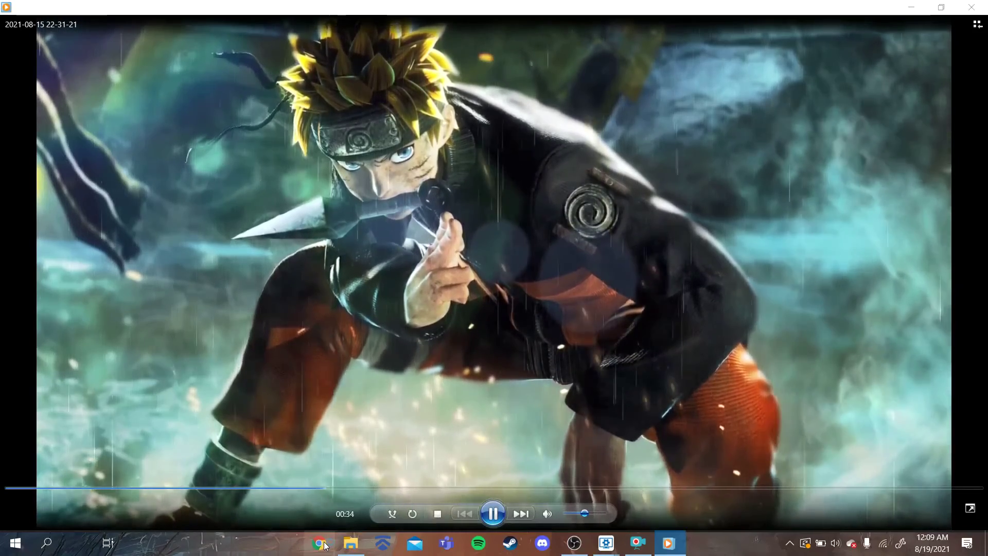
type("yotub")
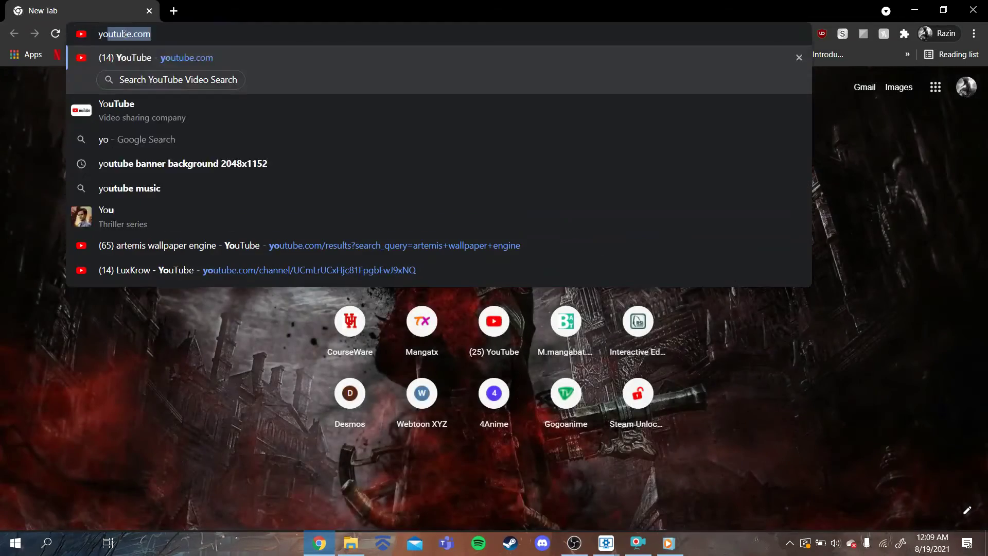
key("BackSpace")
key("BackSpace")
key("BackSpace")
type("utube")
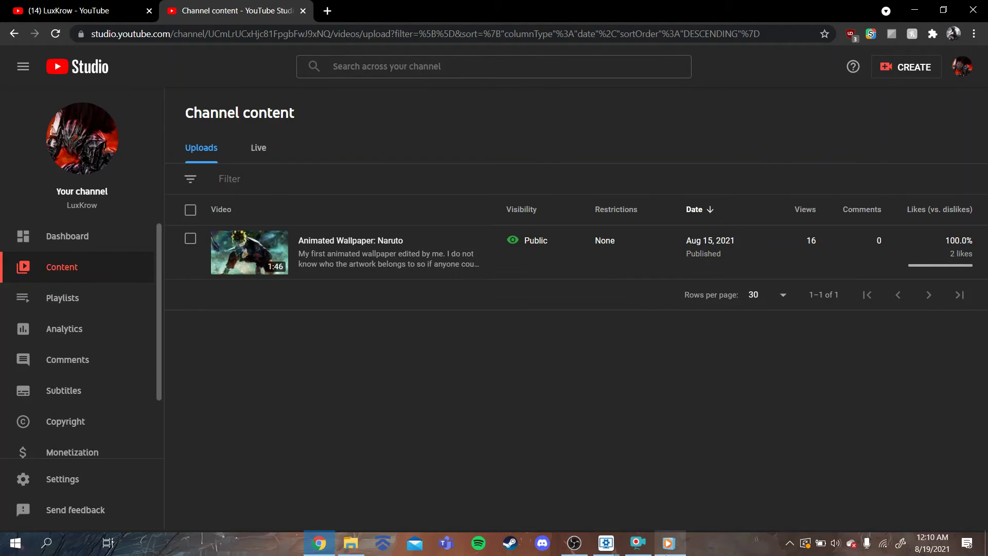
left_click(669, 543)
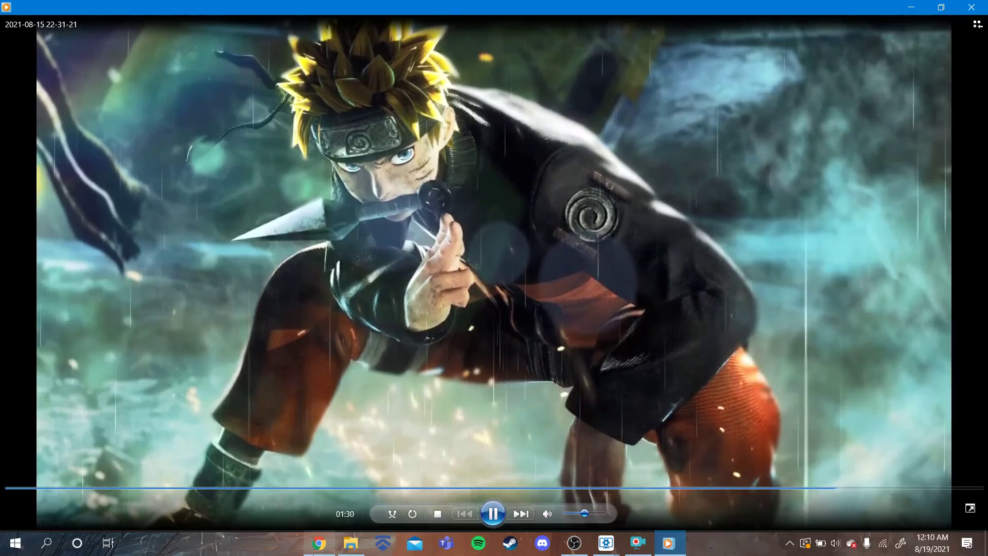
- Replay the recording from the start in Windows Media Player, then minimize the player
mouse_move(330, 551)
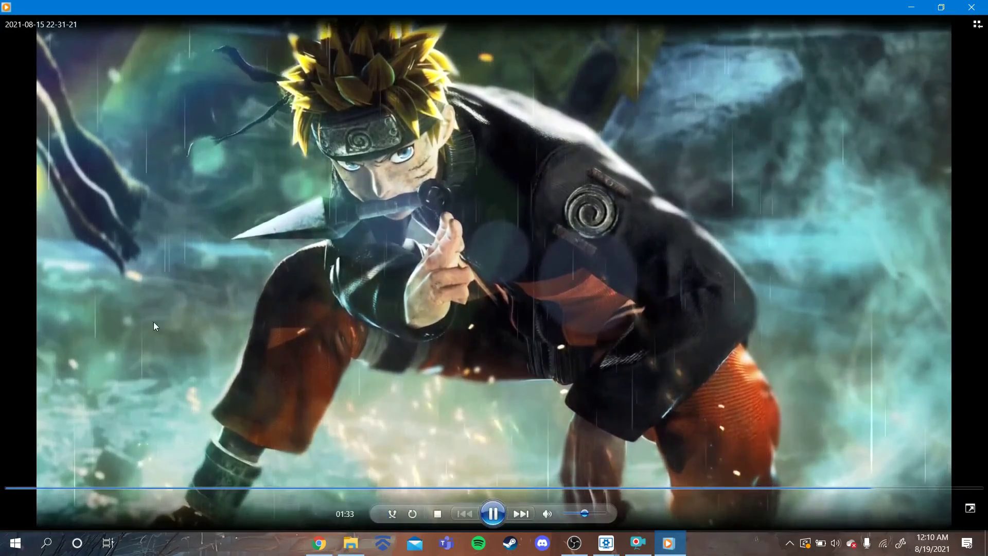
left_click(324, 553)
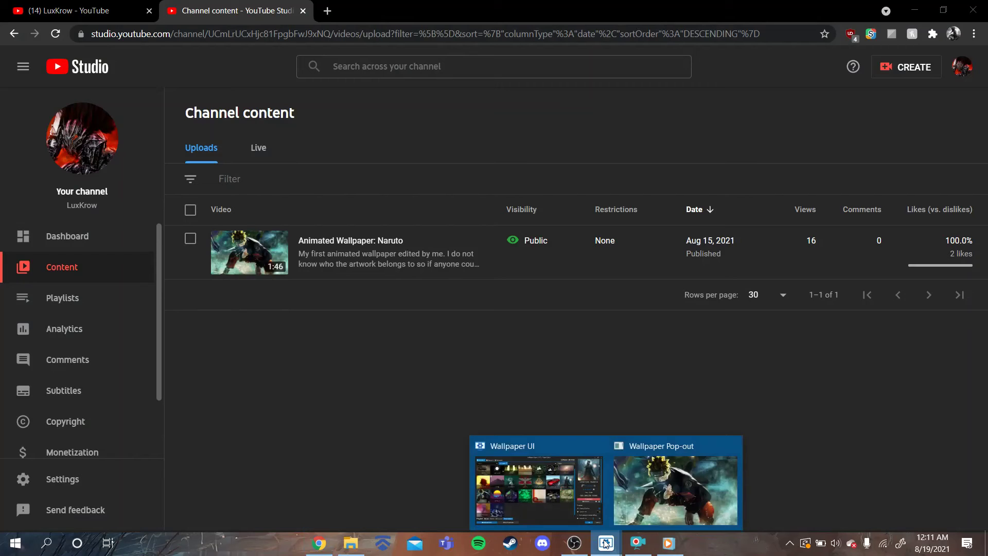
left_click(679, 546)
left_click(479, 243)
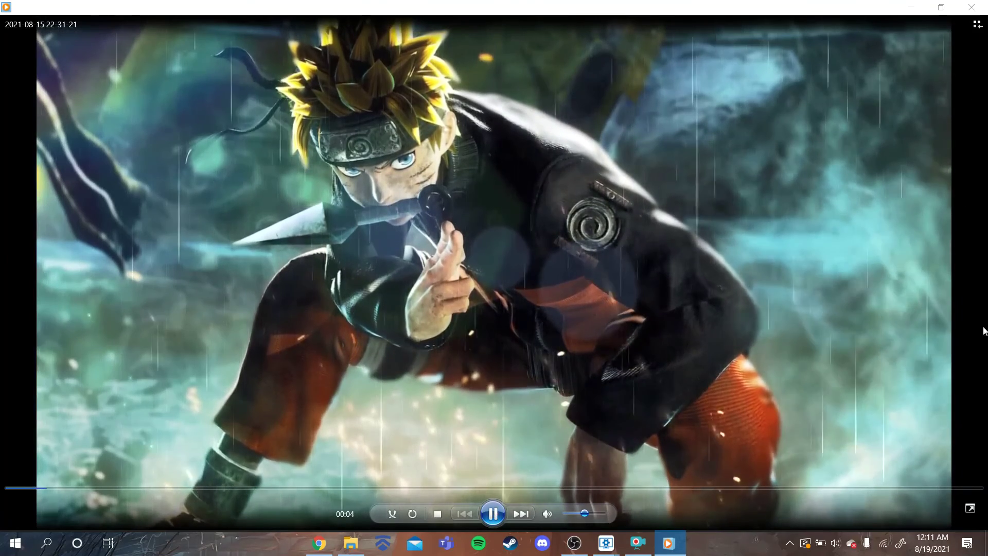
left_click(922, 5)
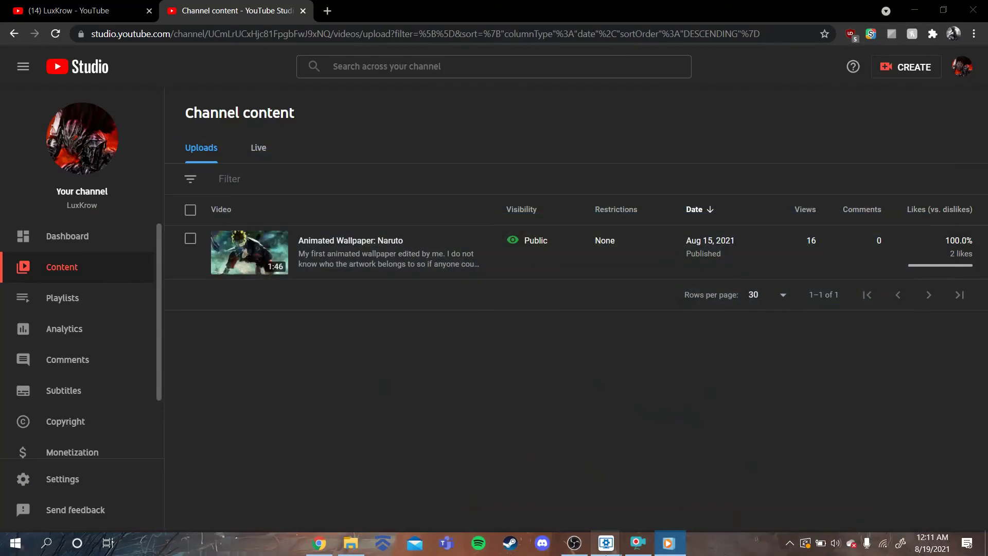
- Restore and maximize the Wallpaper Pop-out window, then return to OBS Studio
mouse_move(607, 543)
left_click(678, 493)
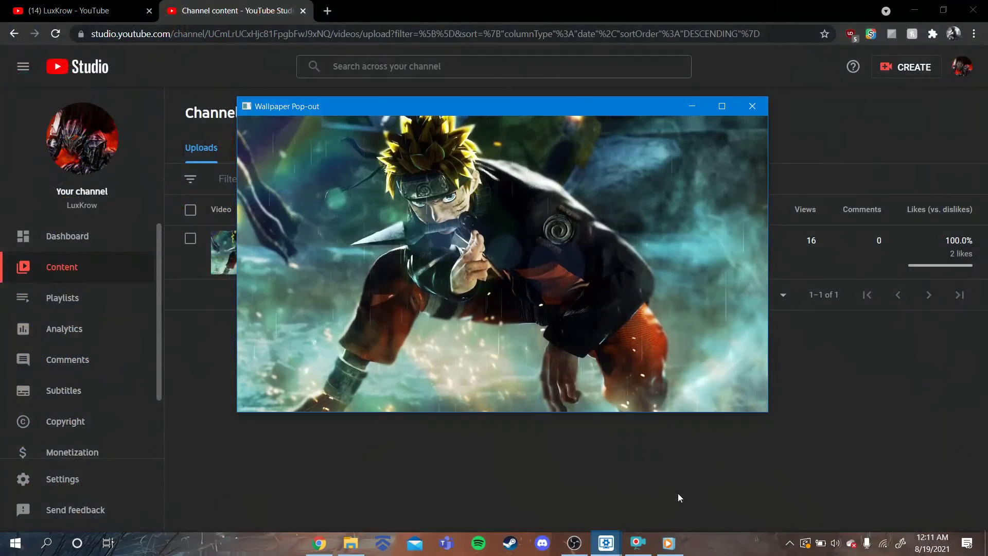
mouse_move(615, 550)
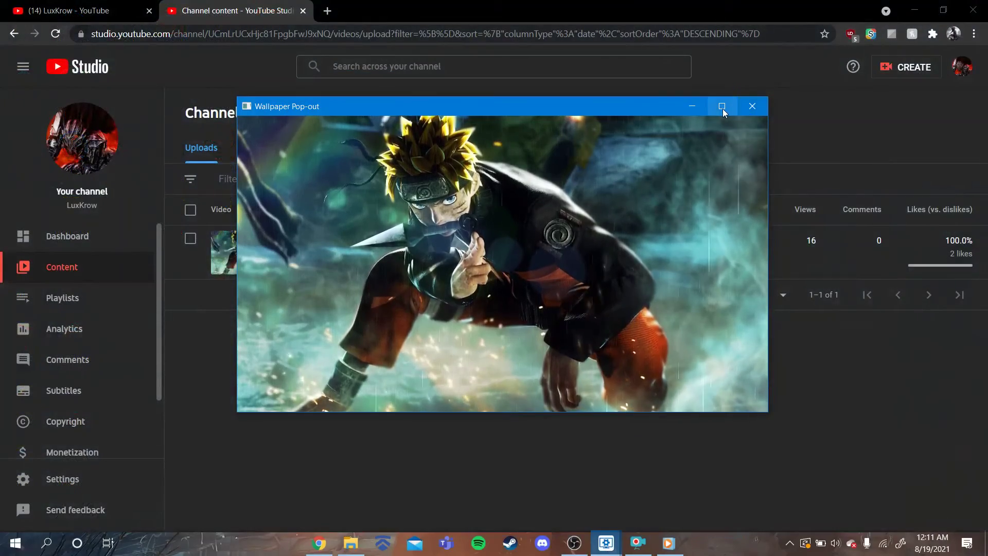
left_click(723, 109)
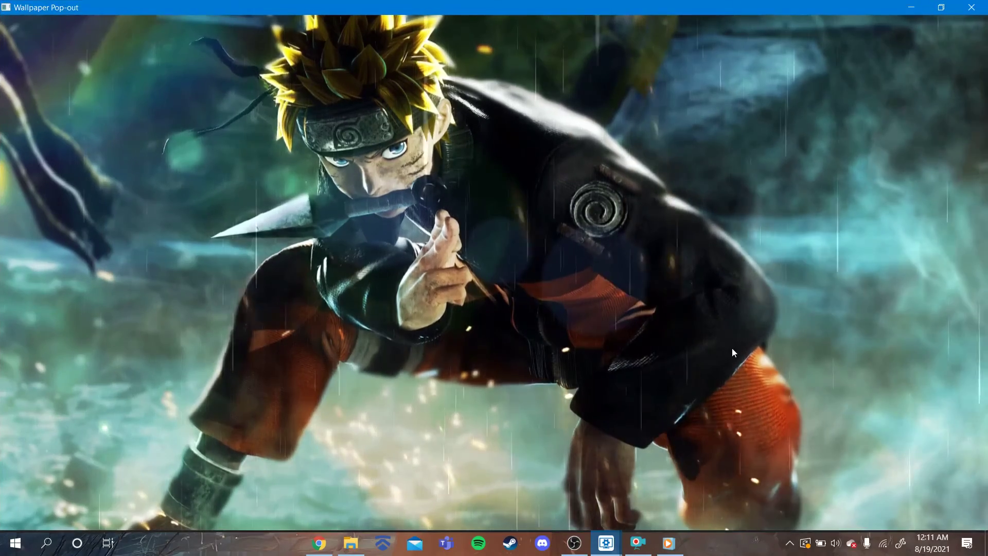
mouse_move(579, 553)
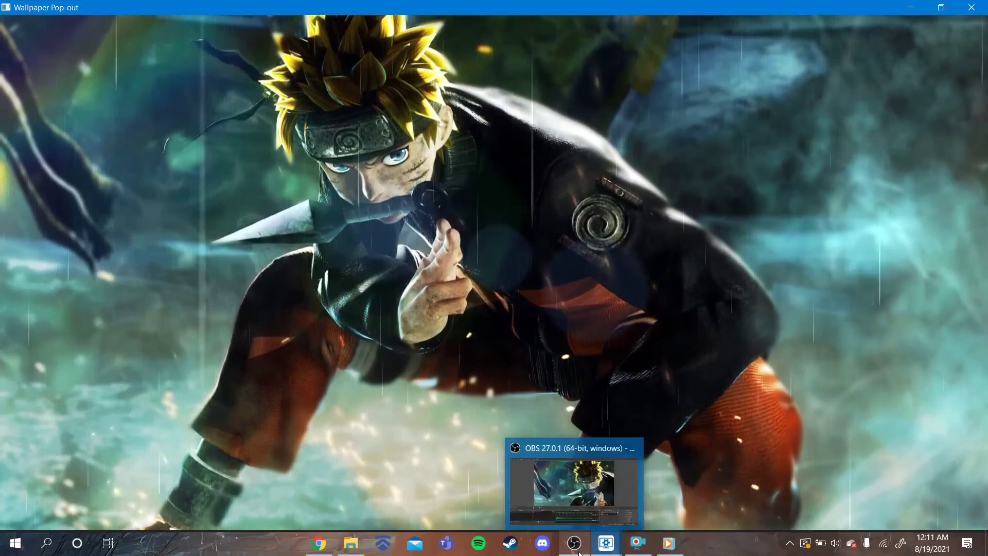
left_click(575, 544)
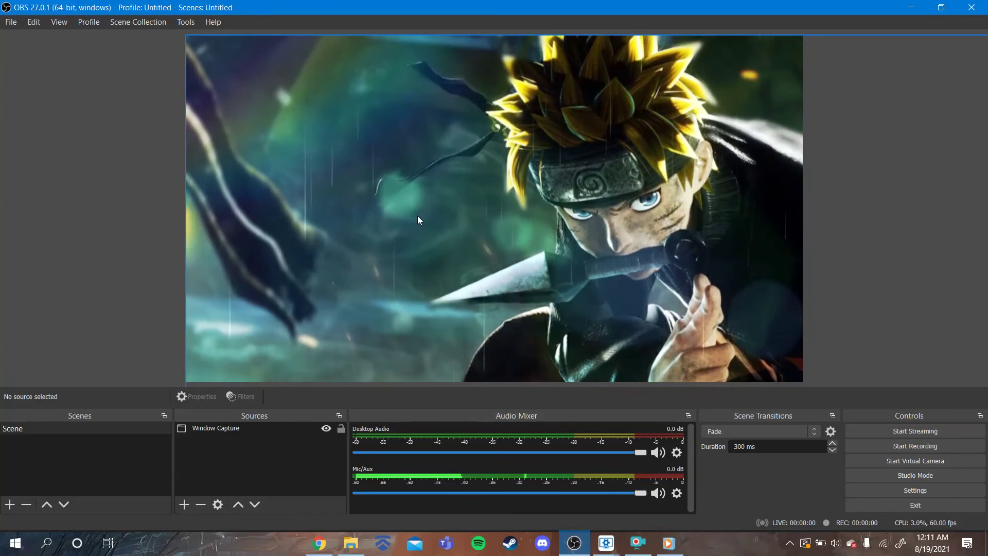
- Apply Resize output (source size) to the Window Capture source and confirm the new resolutions
left_click(459, 177)
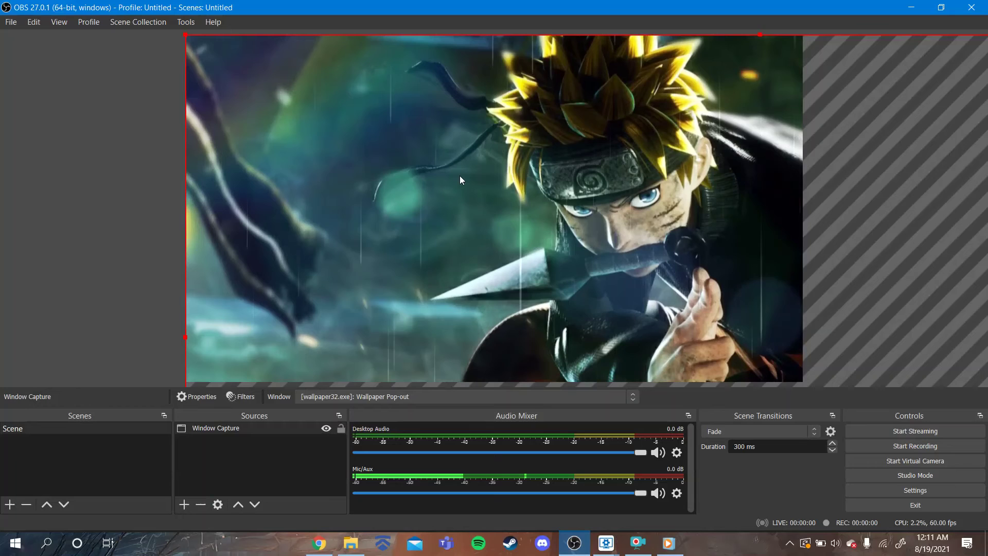
right_click(460, 176)
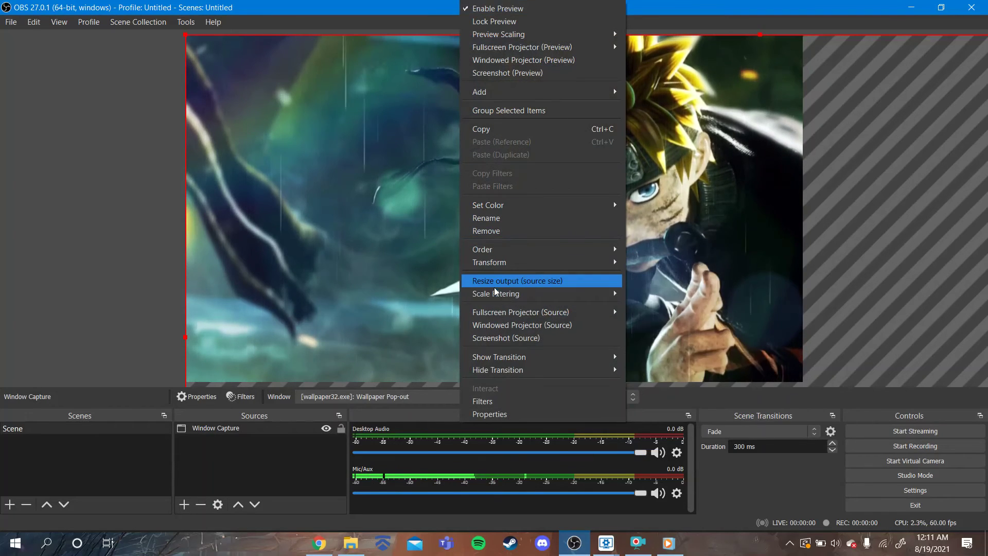
left_click(573, 285)
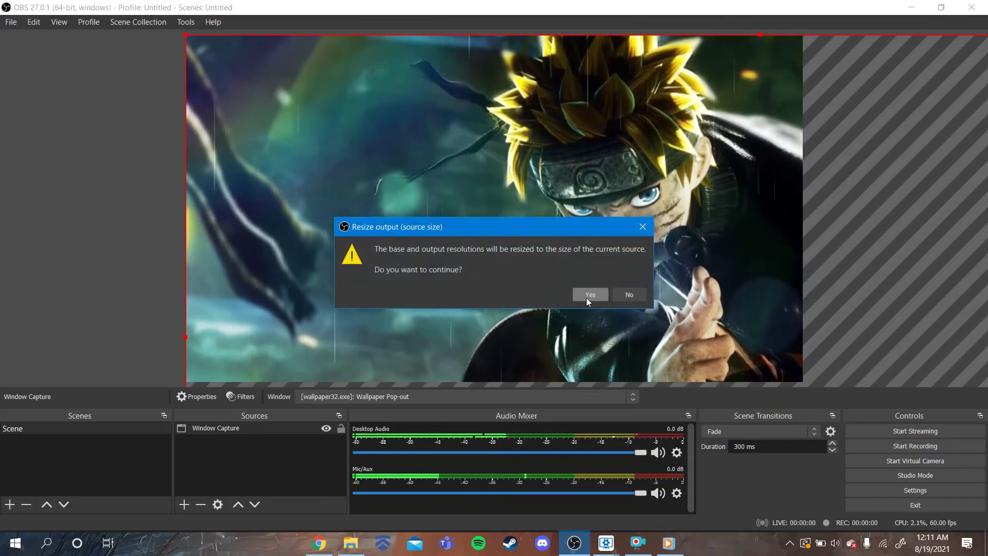
left_click(587, 300)
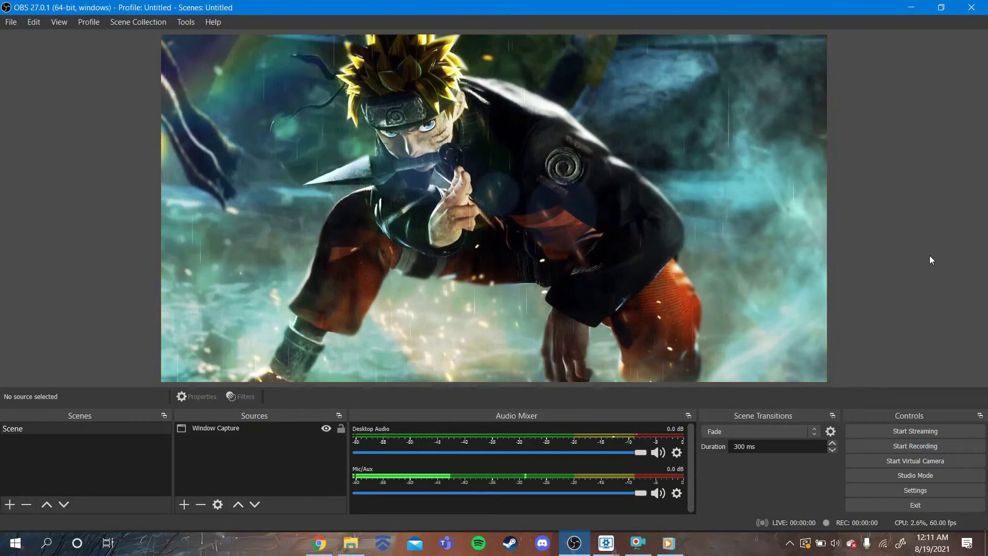
- Check the video player and full-screen Wallpaper Pop-out, then view the resized OBS preview
left_click(668, 545)
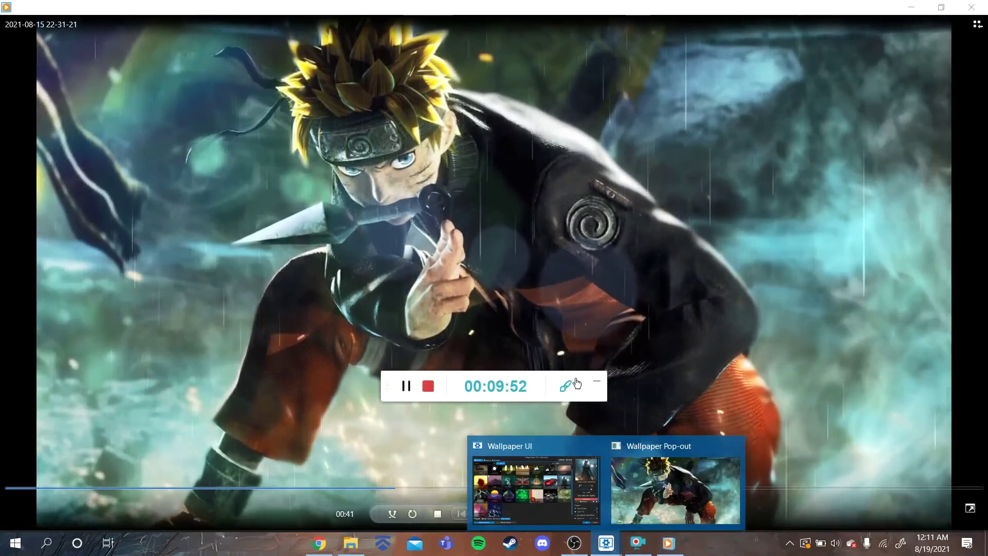
left_click(575, 546)
left_click(675, 492)
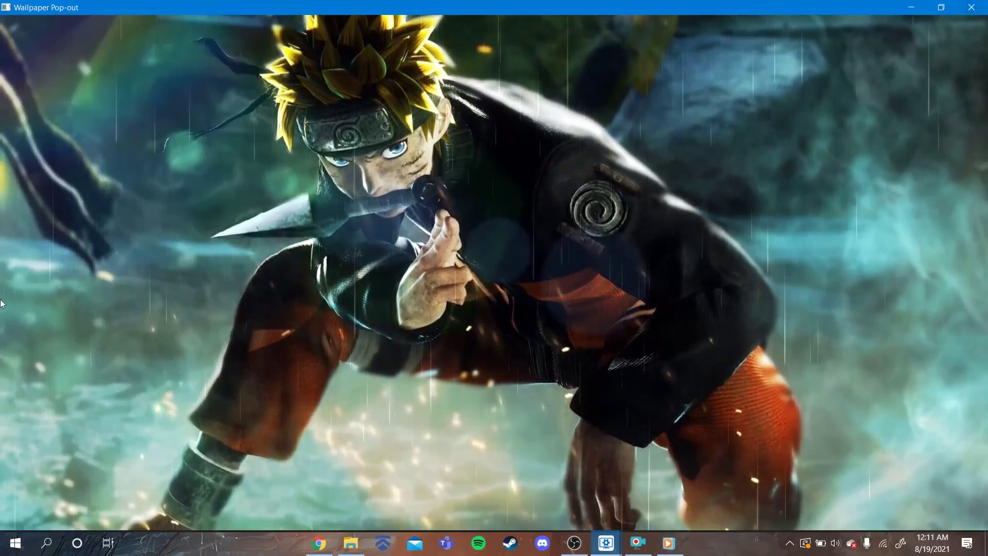
left_click(575, 543)
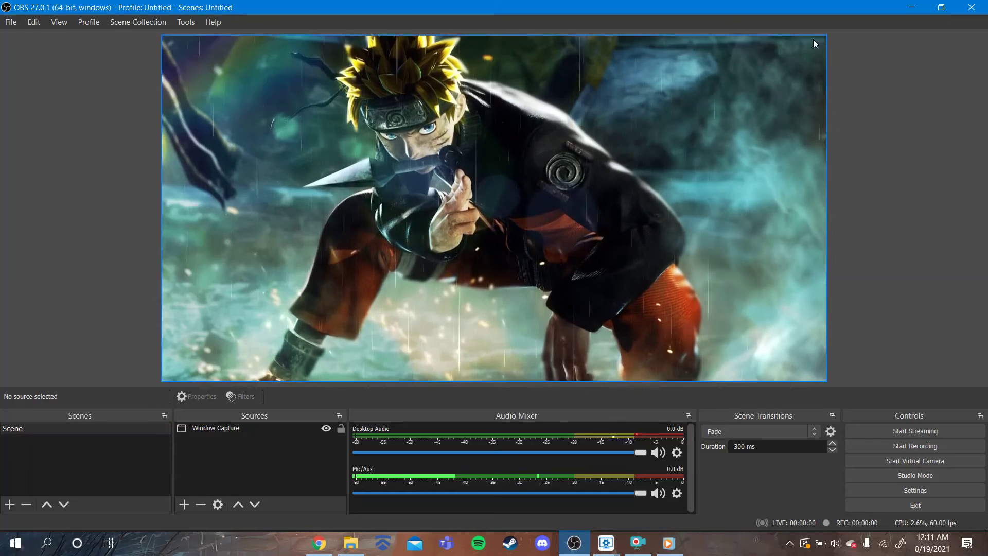
left_click(11, 21)
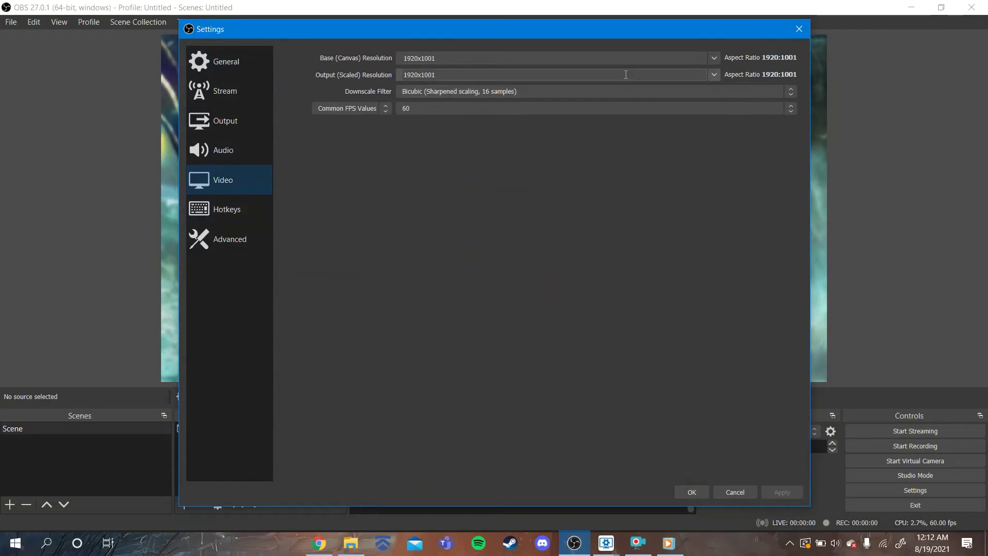
left_click(698, 496)
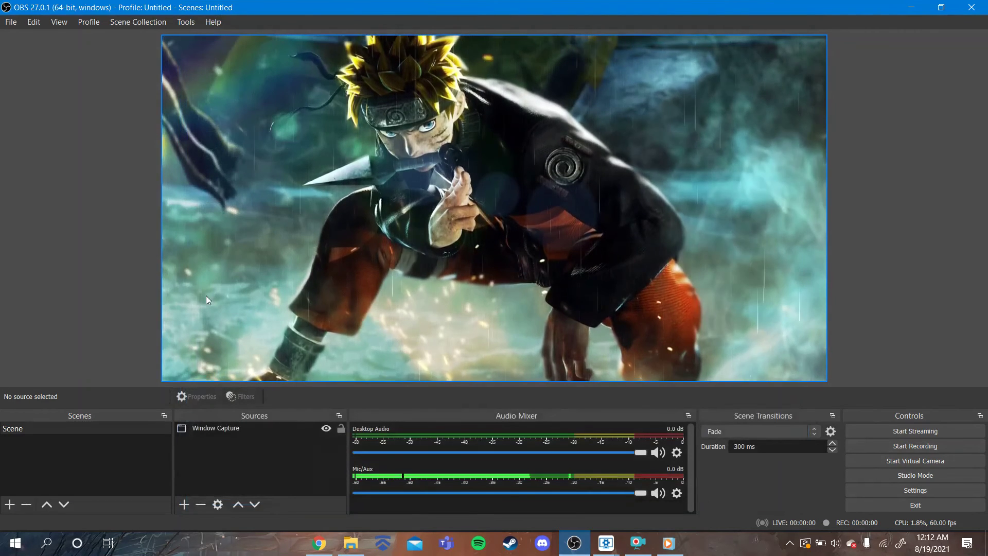
left_click(668, 543)
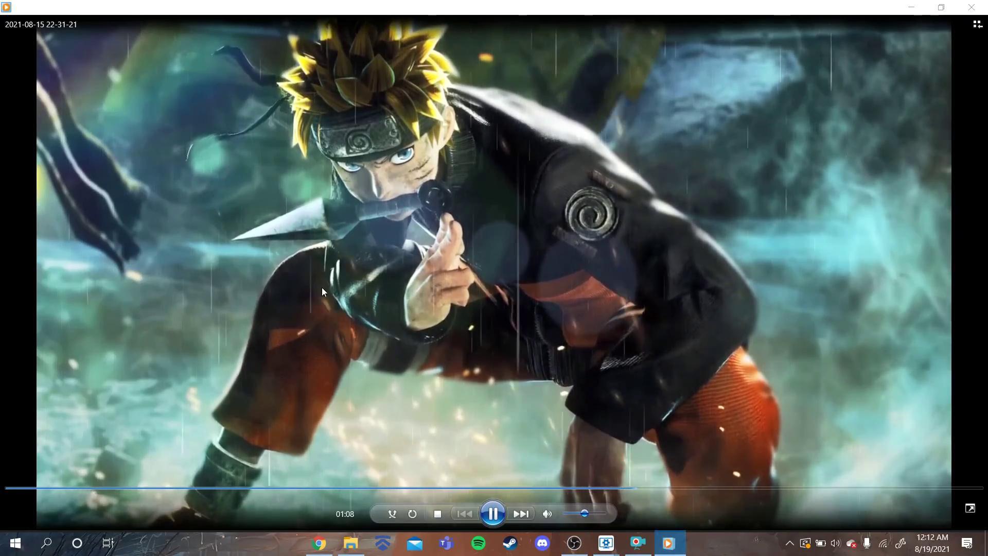
key("alt+Tab")
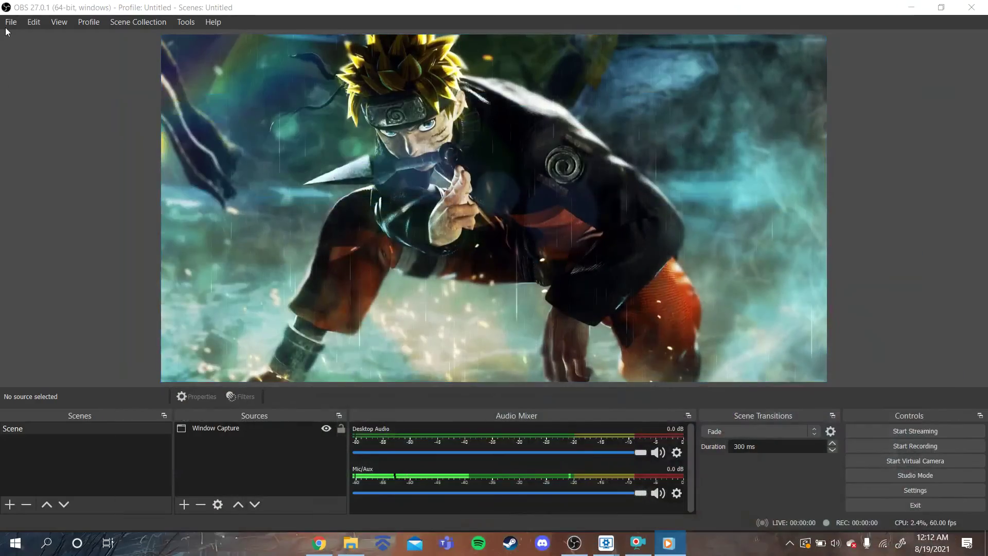
left_click(11, 21)
left_click(23, 67)
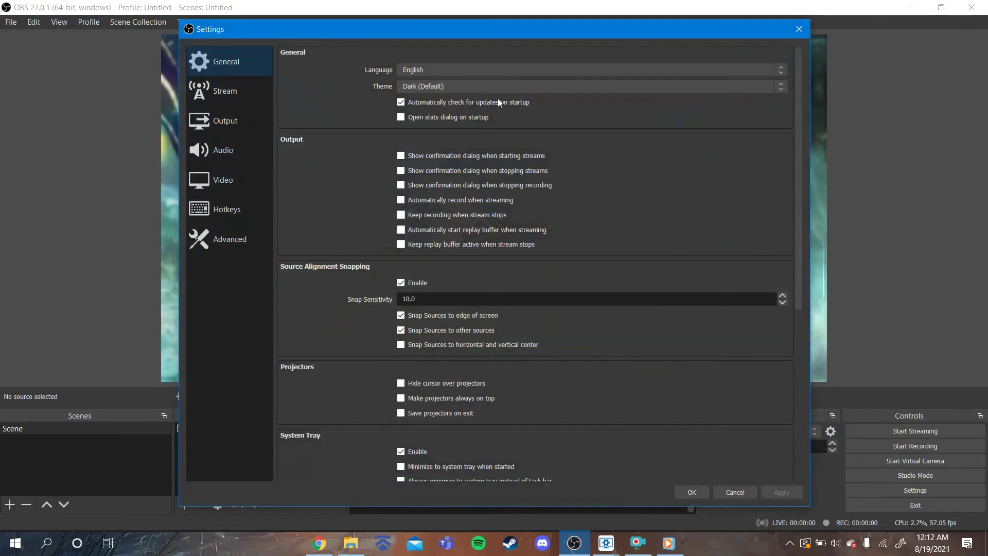
left_click(213, 188)
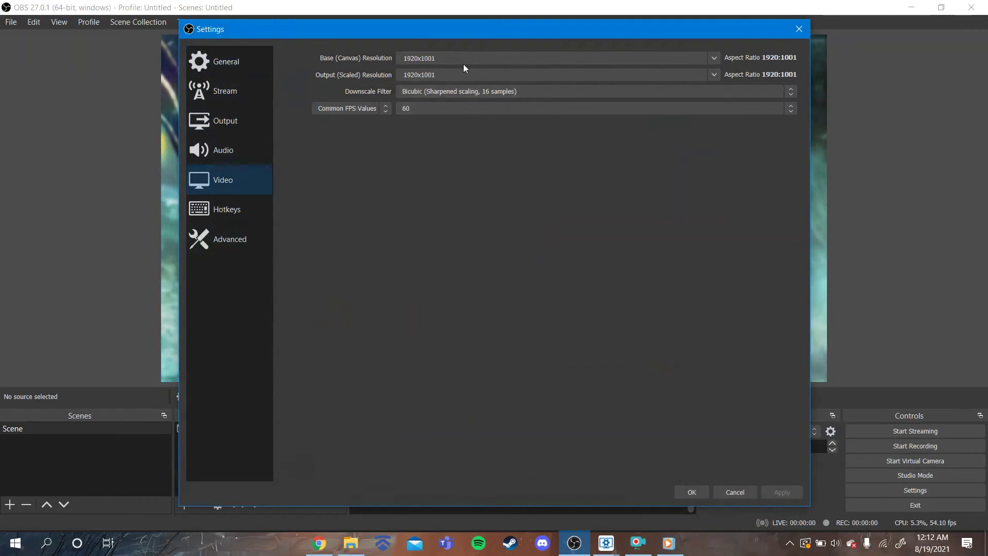
left_click(692, 493)
left_click(469, 305)
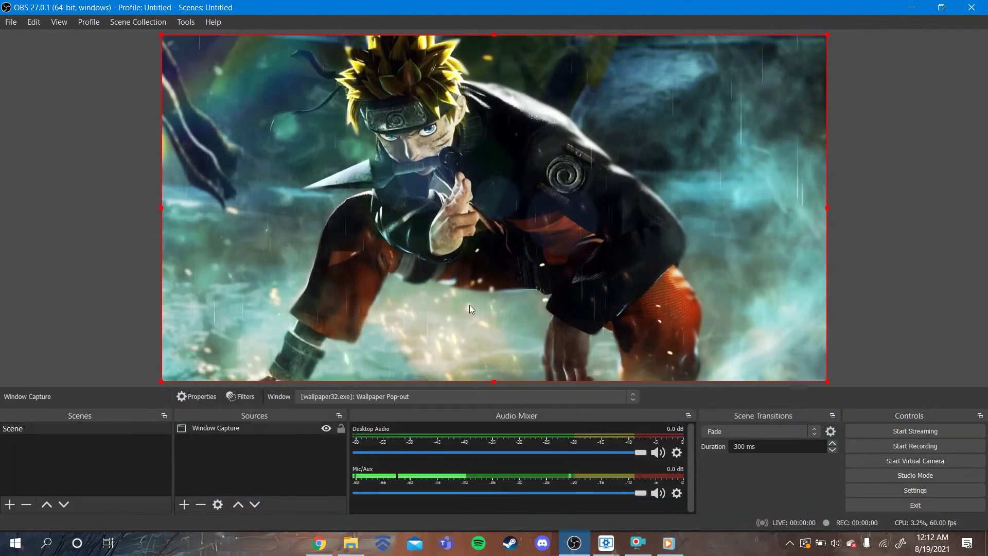
right_click(434, 140)
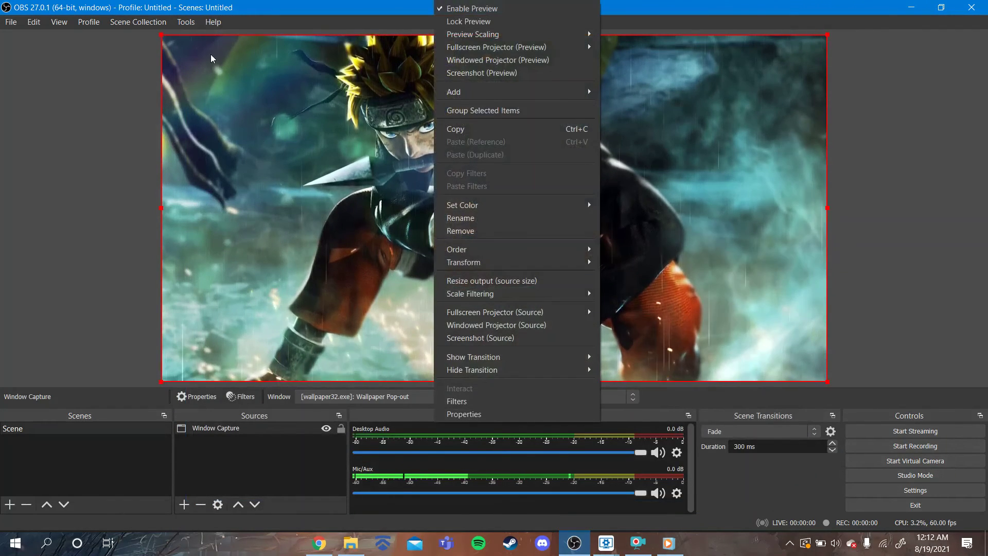
left_click(328, 278)
right_click(431, 236)
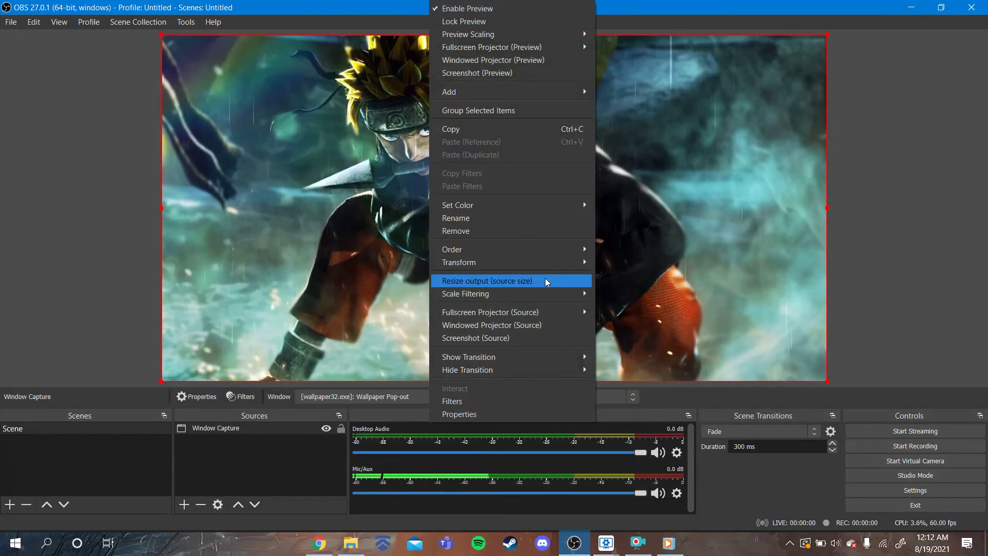
left_click(605, 255)
left_click(836, 231)
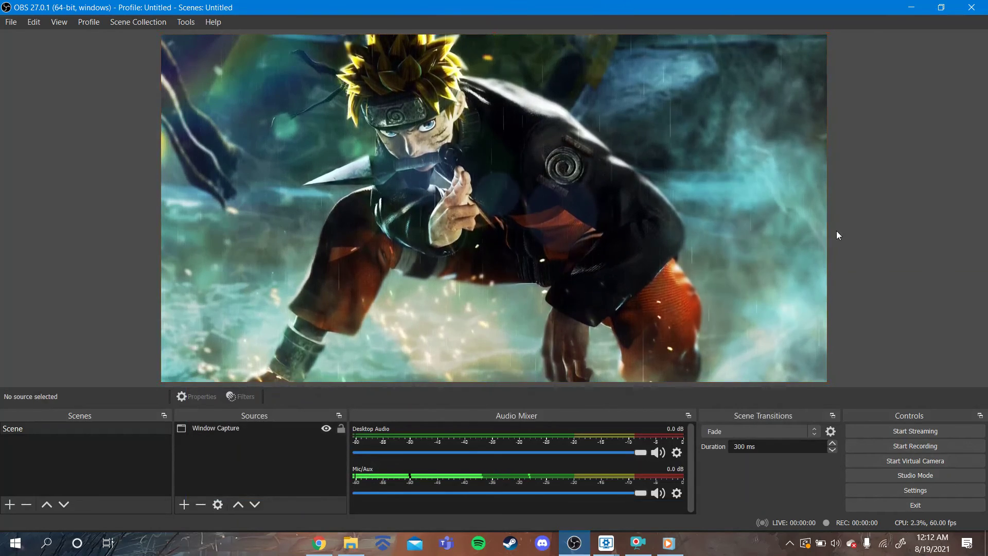
left_click(672, 547)
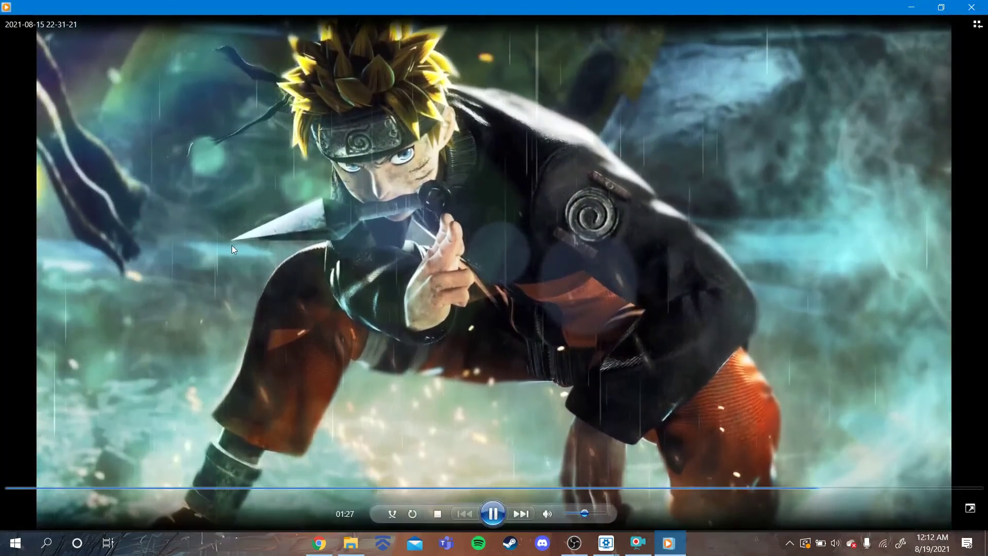
left_click(309, 547)
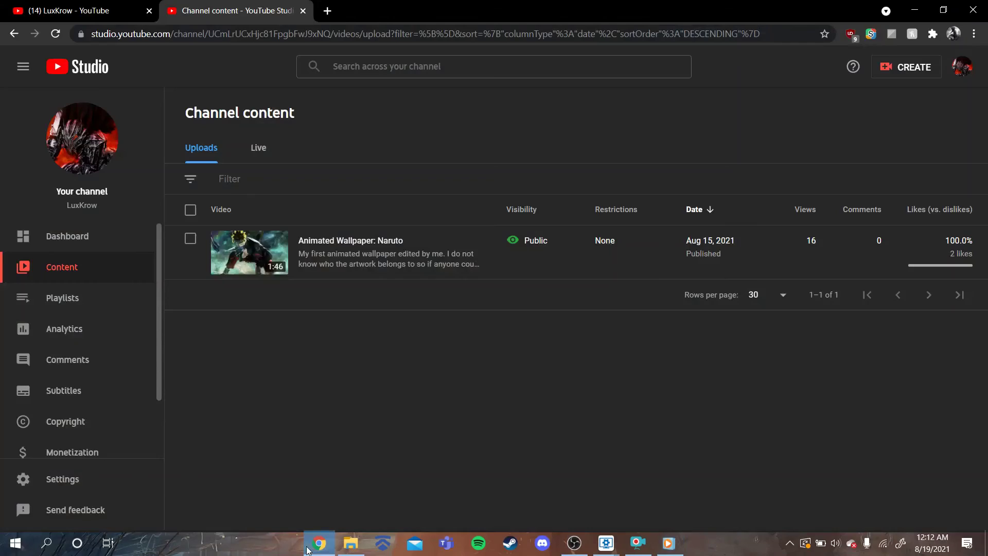
mouse_move(637, 542)
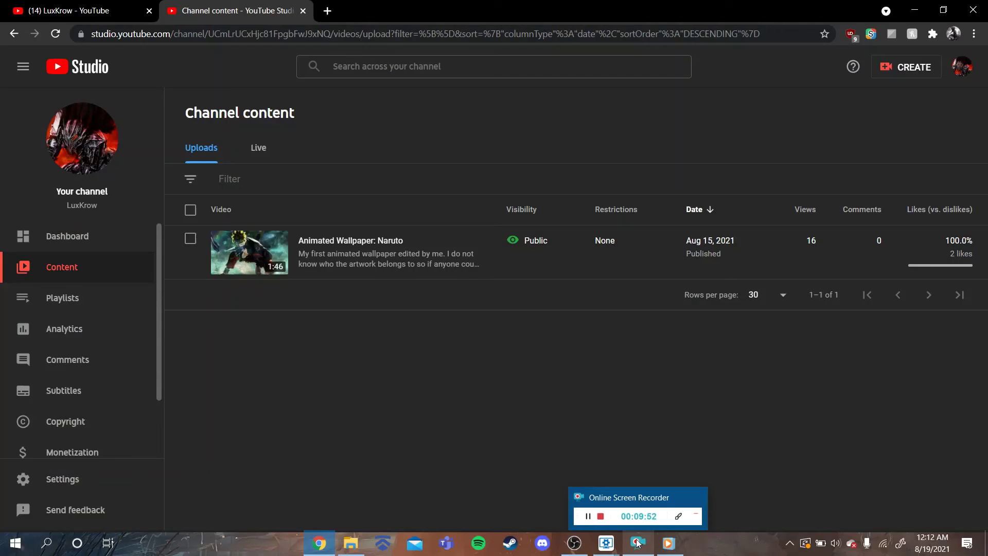
mouse_move(607, 544)
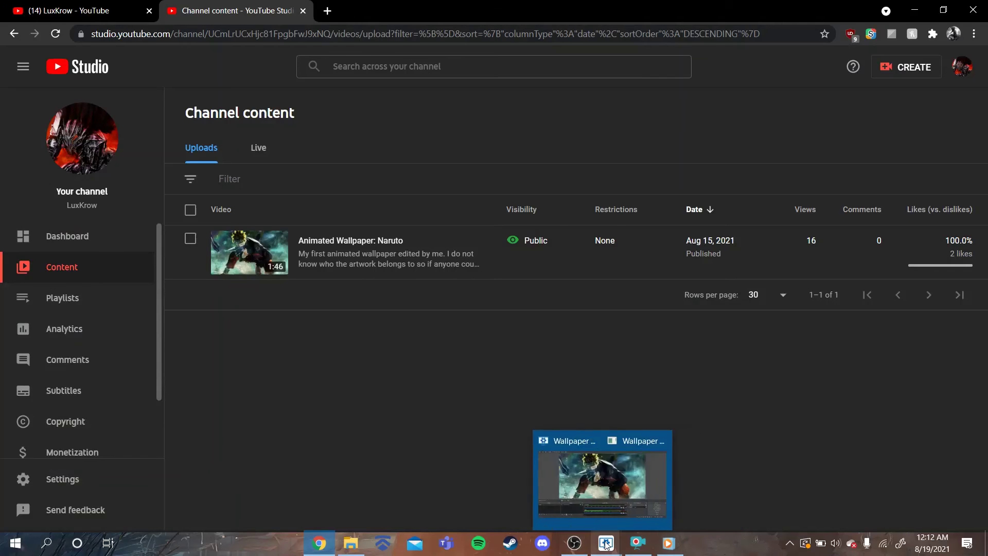
left_click(689, 506)
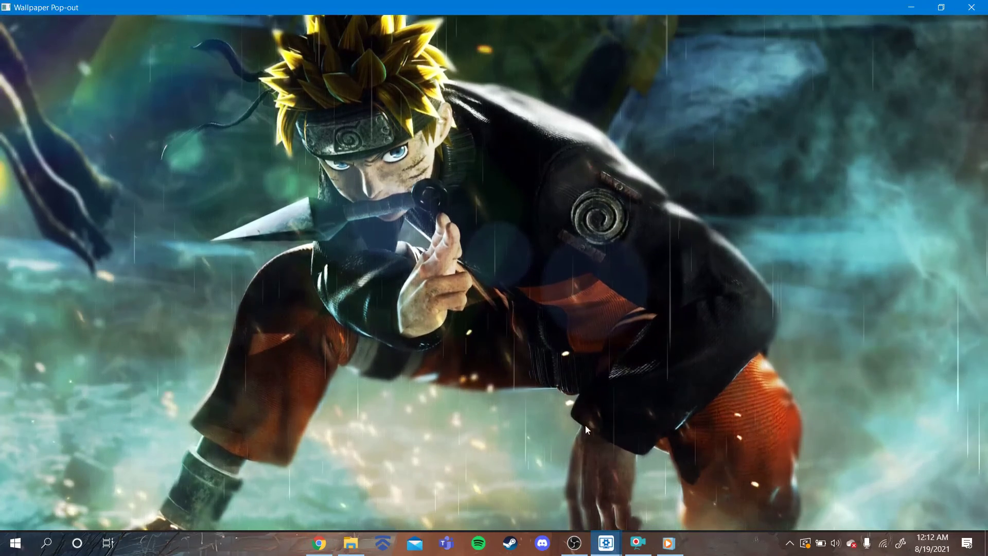
left_click(572, 543)
left_click(11, 22)
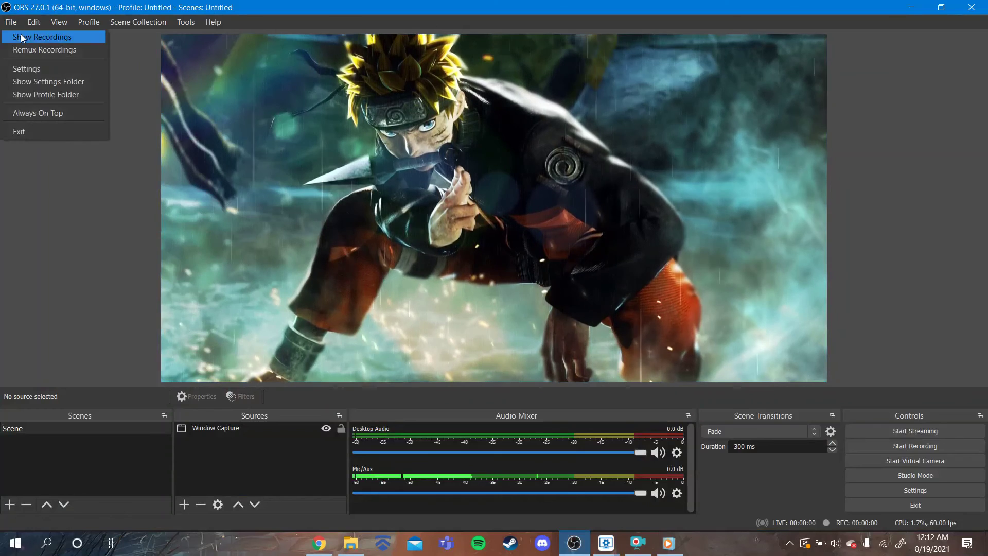
left_click(136, 91)
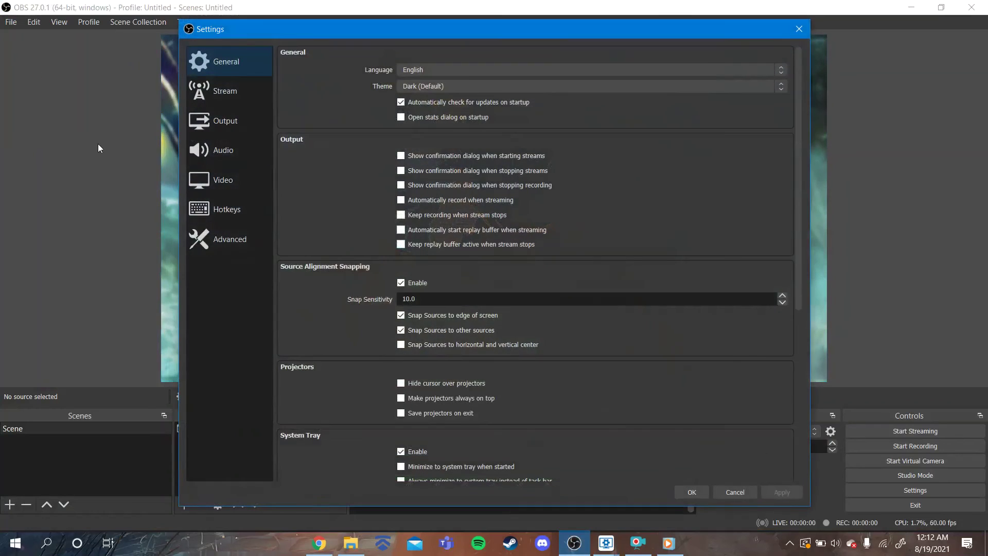
left_click(235, 184)
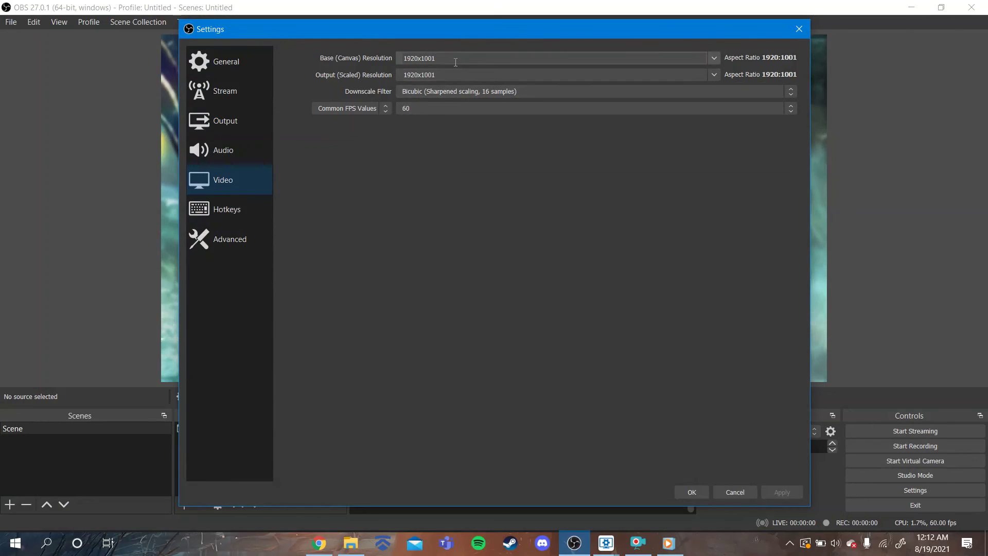
left_click(692, 493)
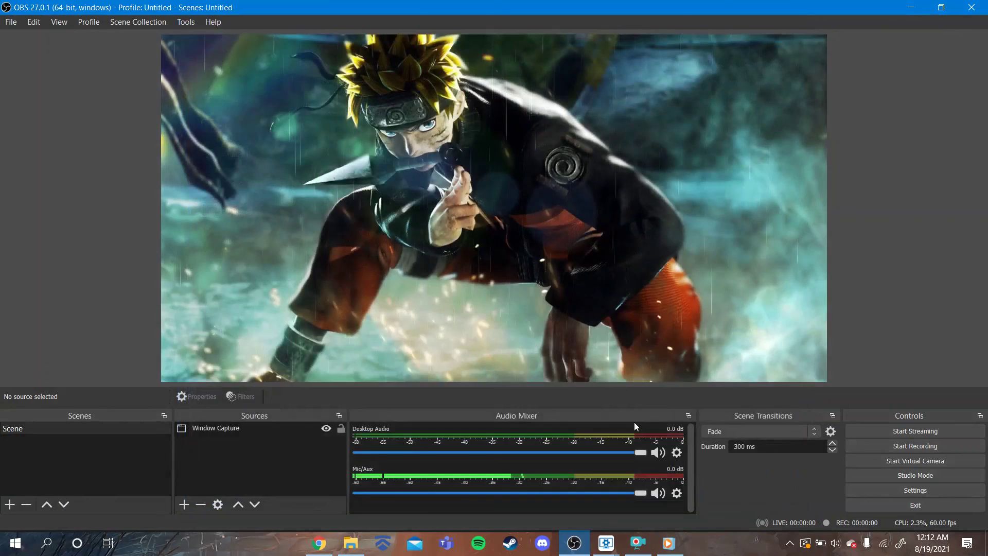
left_click(511, 226)
right_click(510, 227)
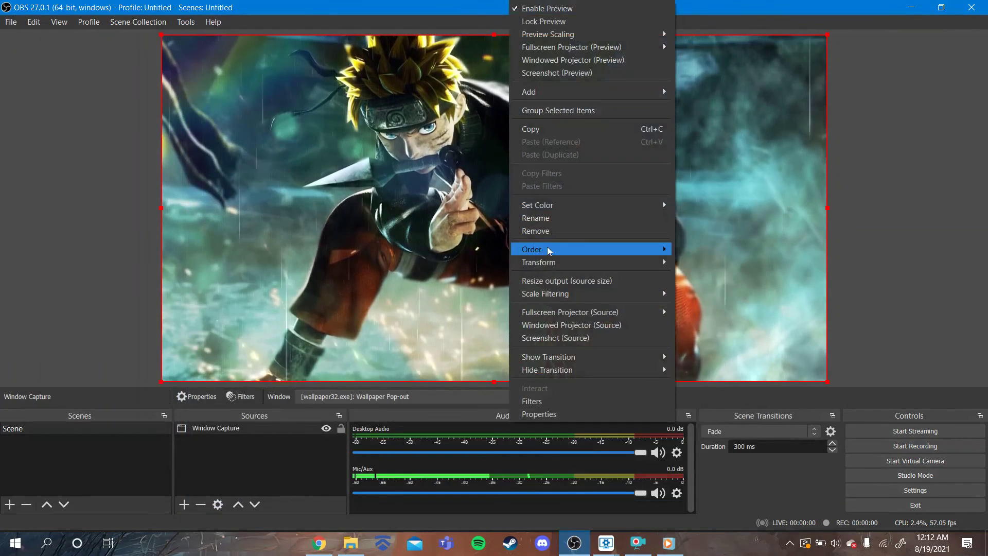
mouse_move(561, 262)
left_click(707, 263)
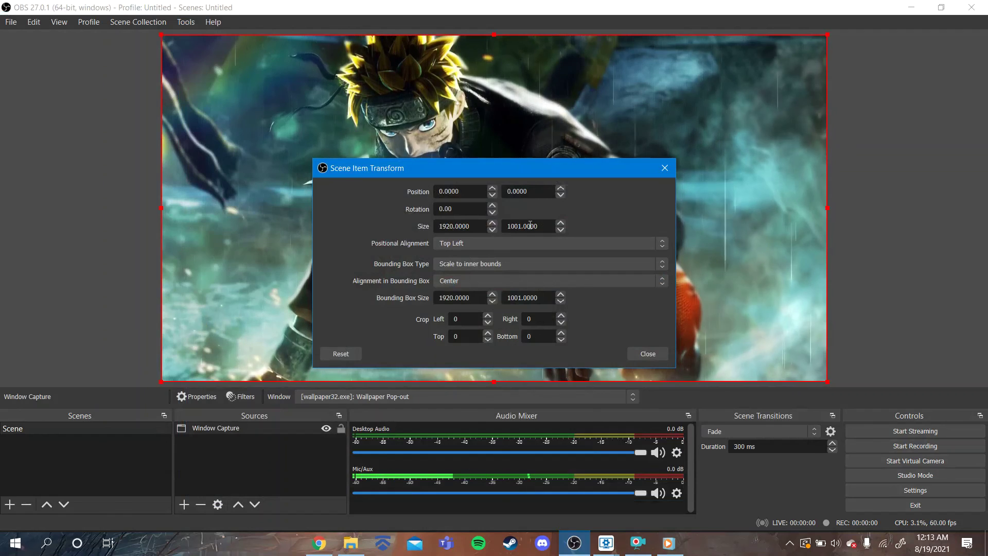
left_click(655, 356)
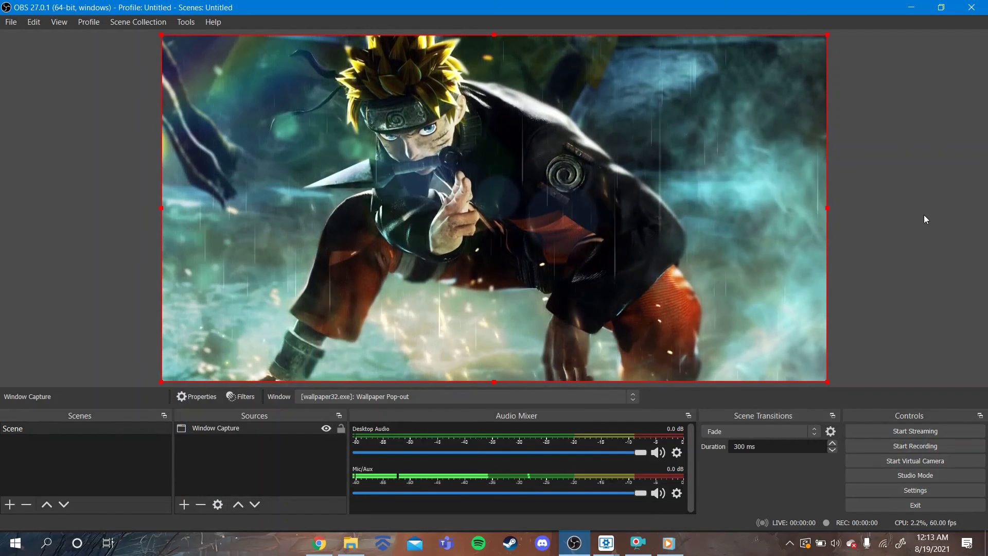